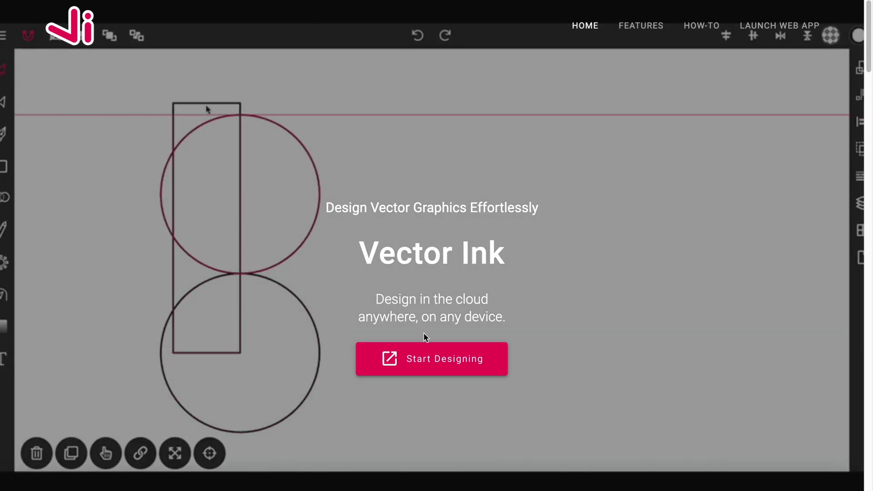
# - Open the design app and create a new document from the Default 700 x 700 px preset
pyautogui.click(424, 367)
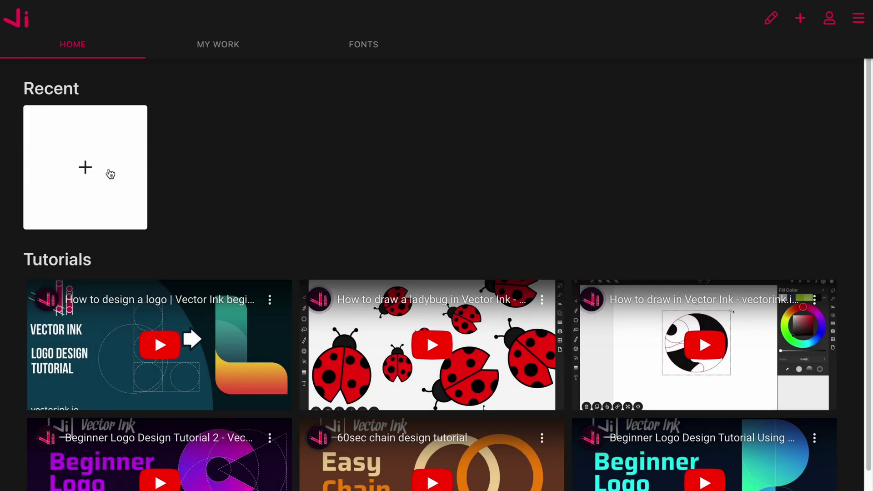
pyautogui.click(84, 167)
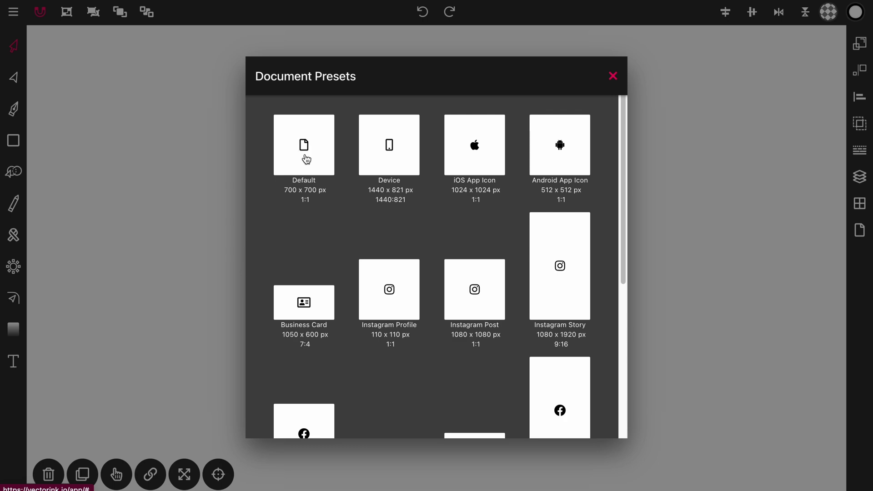
pyautogui.click(305, 158)
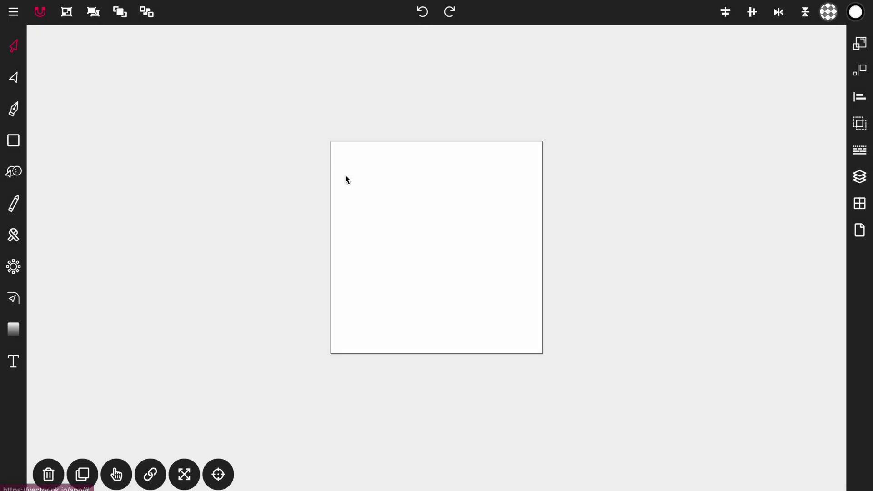
# - Draw a circle about half the artboard's width in the artboard's lower-right area
pyautogui.scroll(4, 454, 244)
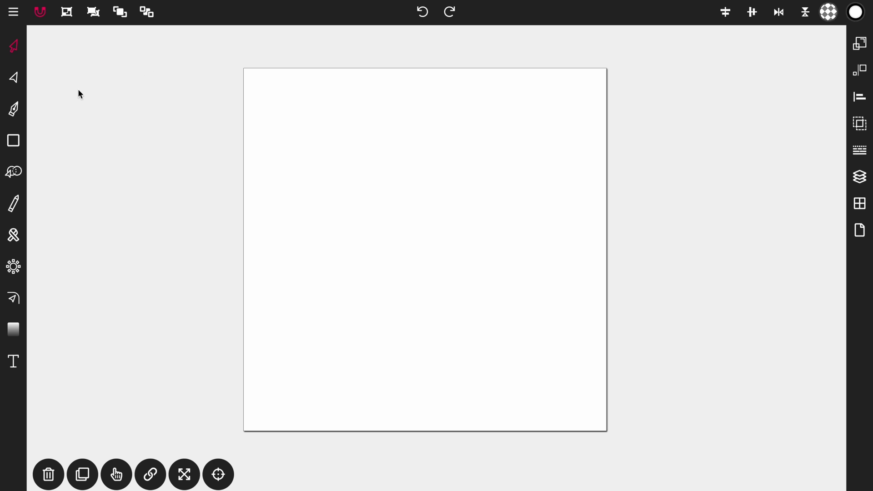
pyautogui.click(14, 141)
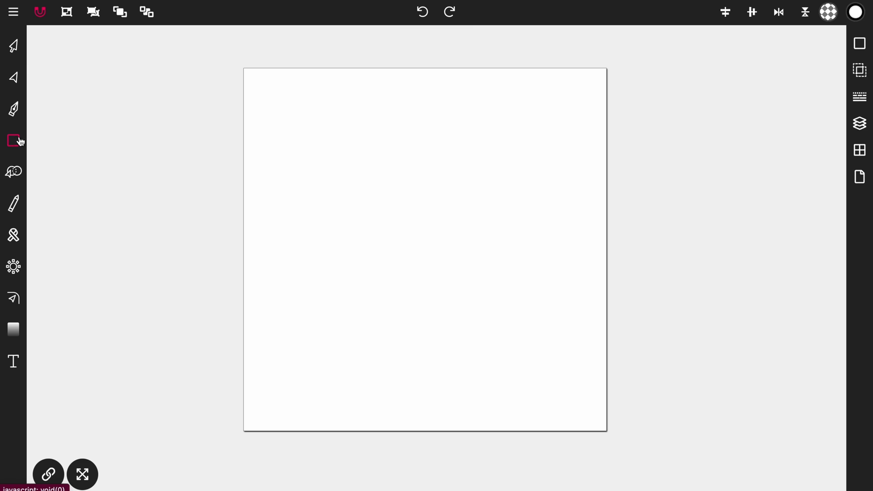
pyautogui.click(16, 144)
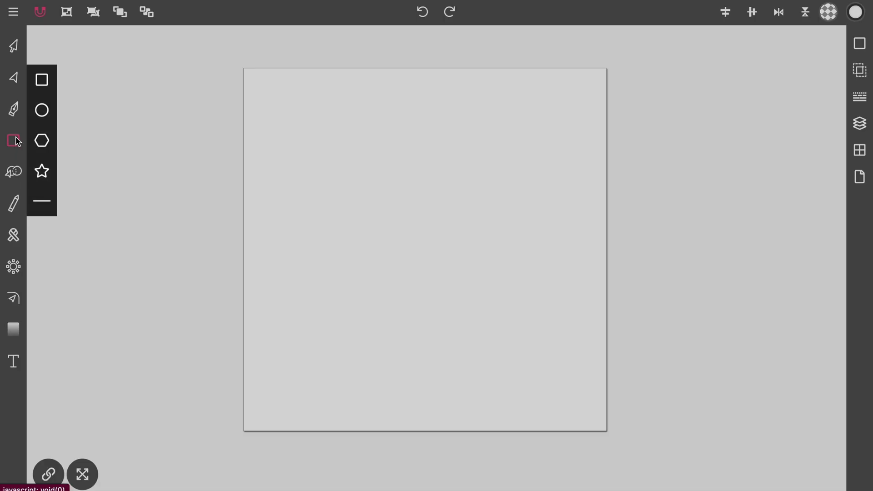
pyautogui.click(44, 111)
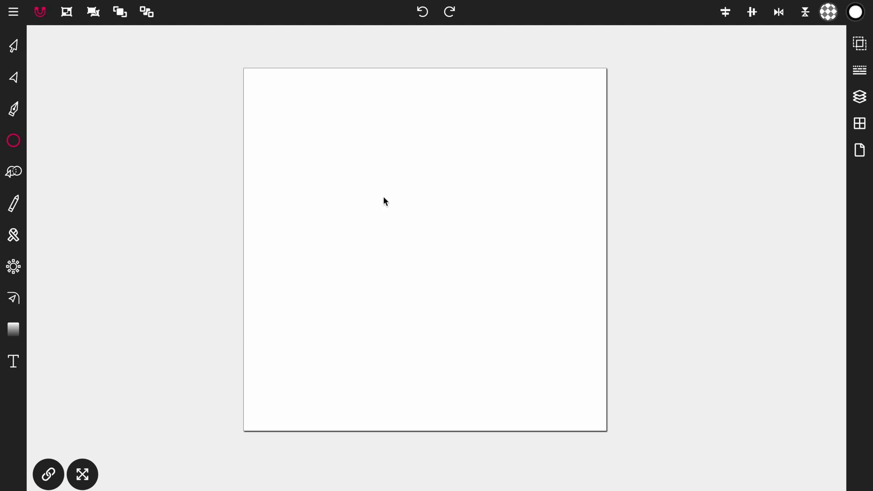
pyautogui.moveTo(379, 193); pyautogui.dragTo(579, 367)
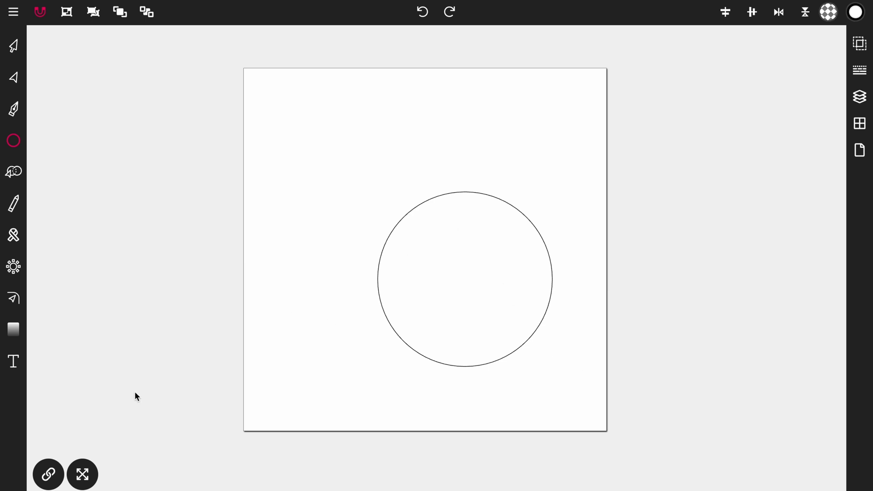
# - Draw a second circle with proportions locked across the artboard's upper-left edge, and delete it
pyautogui.click(49, 476)
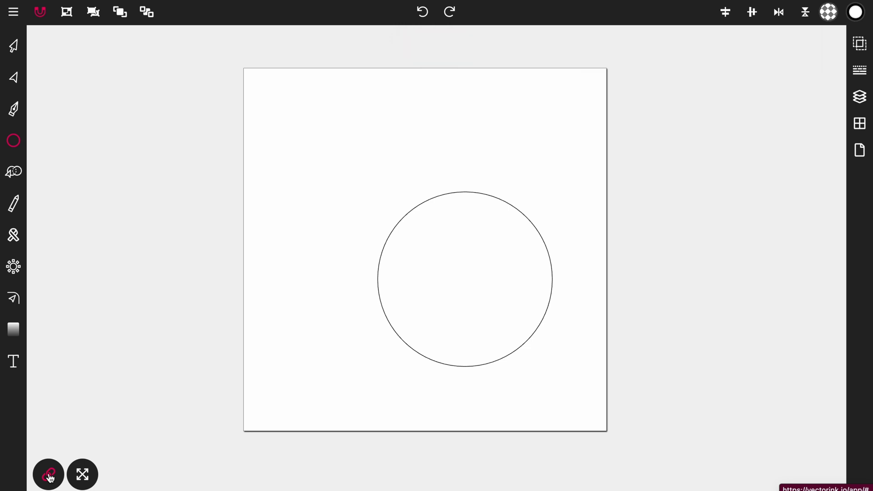
pyautogui.moveTo(197, 101)
pyautogui.mouseDown()
pyautogui.moveTo(292, 232)
pyautogui.moveTo(340, 278)
pyautogui.mouseUp()
pyautogui.click(42, 474)
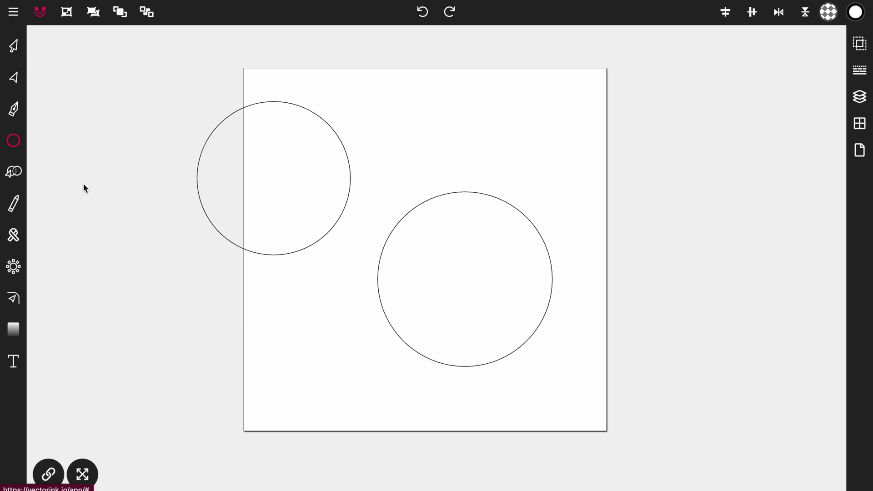
pyautogui.click(20, 52)
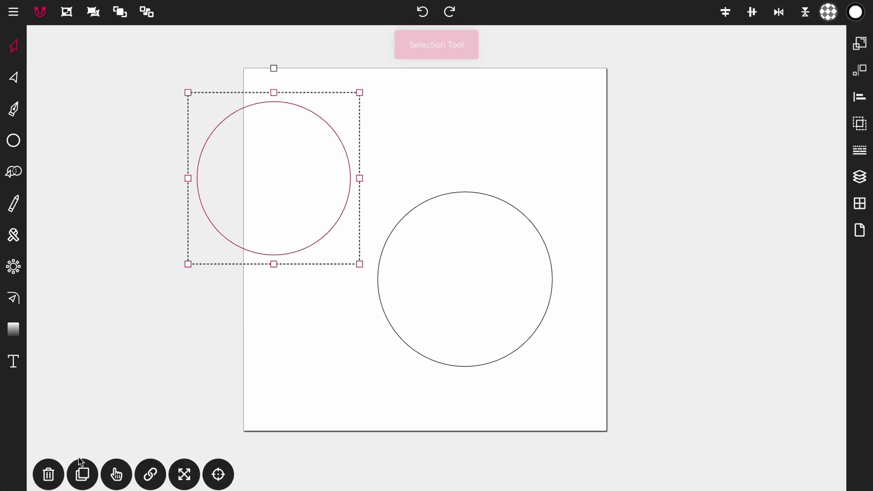
pyautogui.click(48, 475)
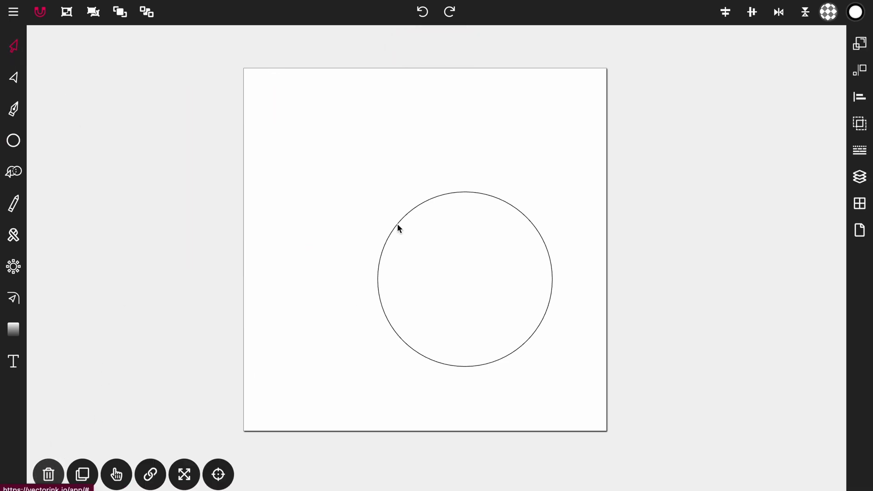
# - Select the remaining circle and center it horizontally and vertically on the artboard
pyautogui.click(468, 192)
pyautogui.hotkey('ctrl', 'z')
pyautogui.hotkey('ctrl', 'z')
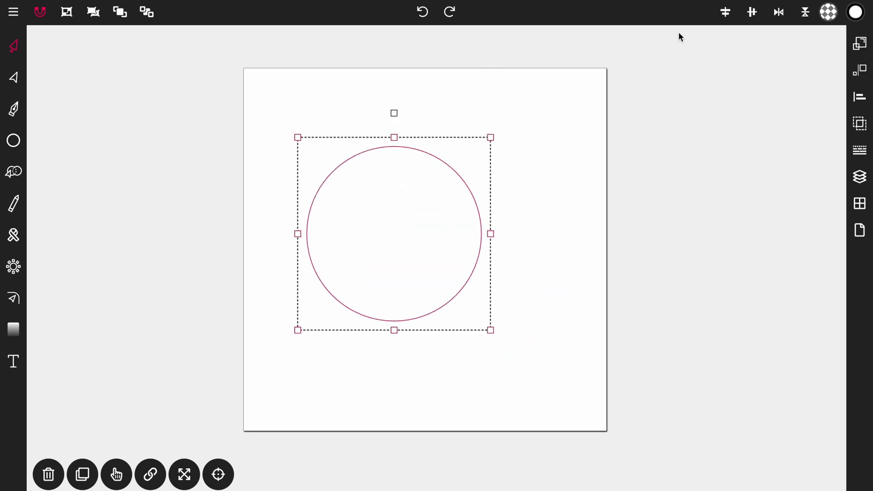
pyautogui.click(728, 17)
pyautogui.click(751, 15)
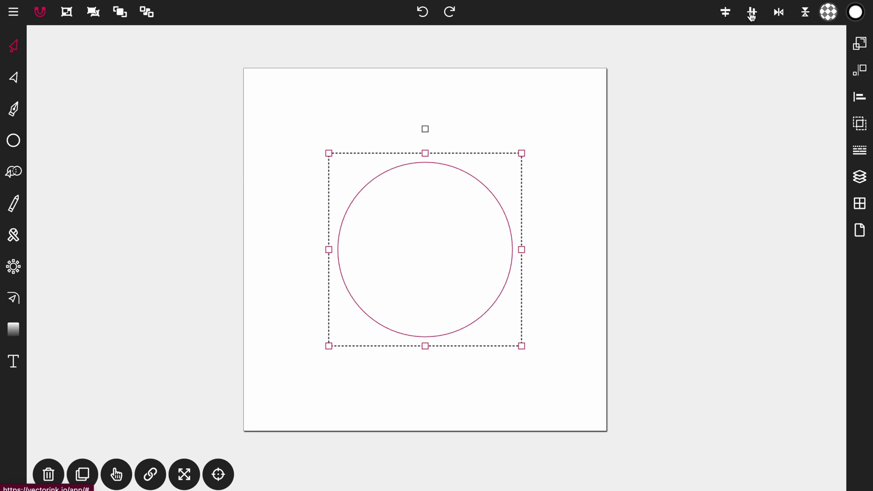
# - Enlarge the centered circle slightly, keeping it round and scaling it about its center
pyautogui.click(523, 153)
pyautogui.click(530, 129)
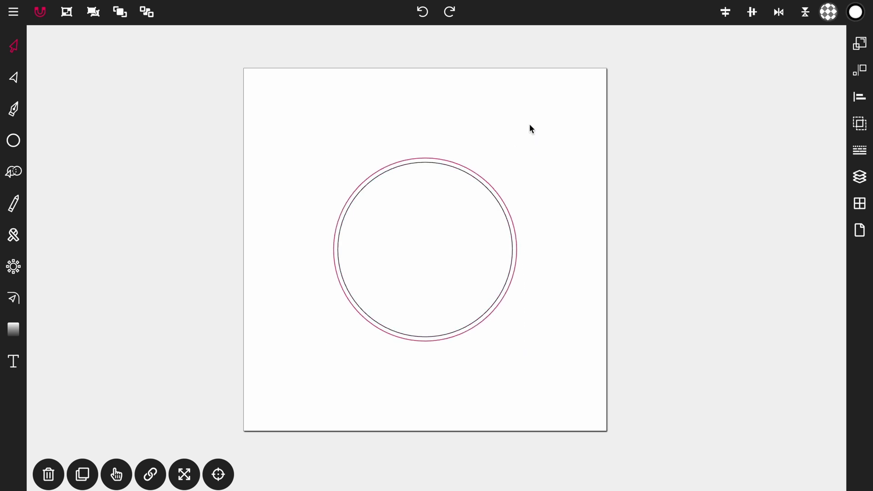
pyautogui.click(507, 186)
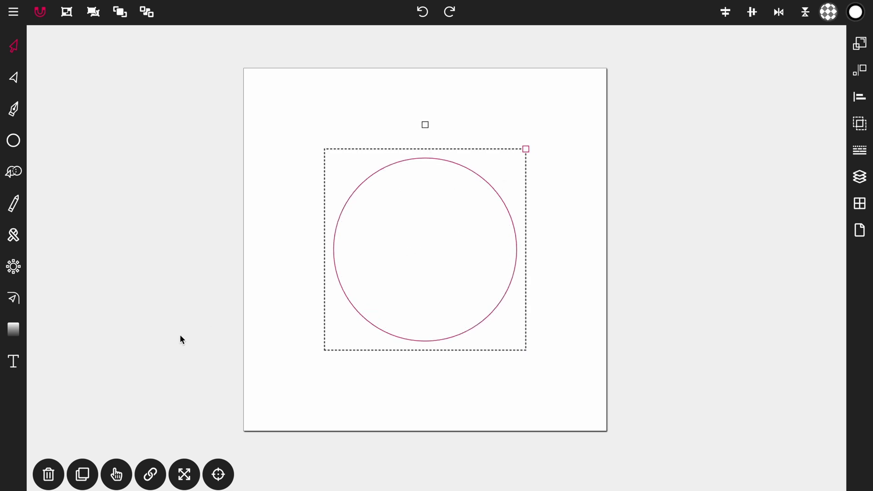
# - Duplicate the circle and scale the copy from its center to about 40% of the outer circle's diameter
pyautogui.click(90, 484)
pyautogui.moveTo(527, 149); pyautogui.dragTo(415, 216)
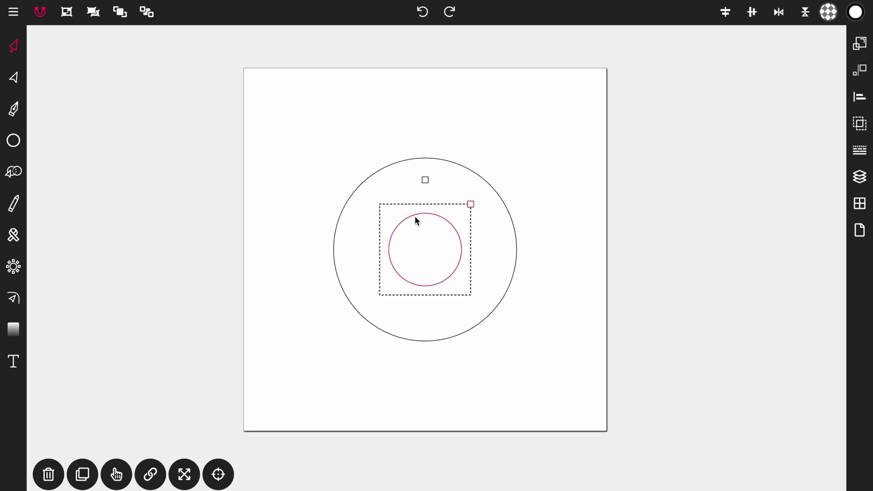
pyautogui.click(583, 192)
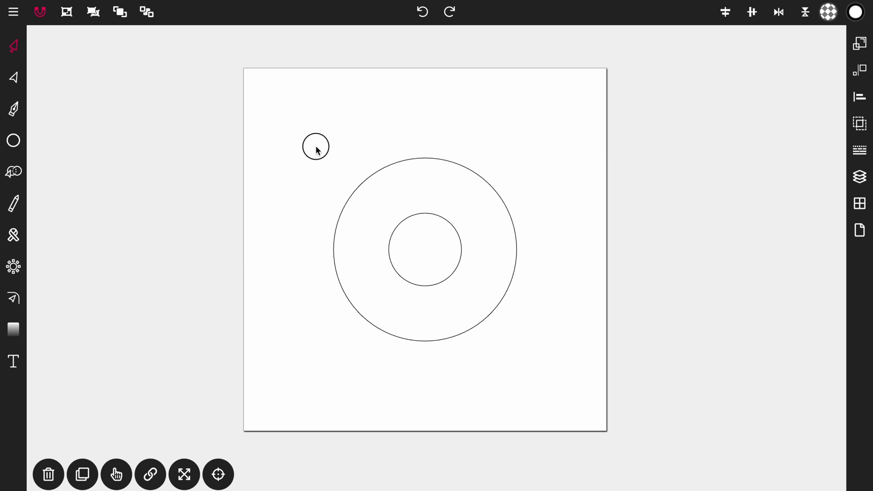
# - Move both concentric circles together to the upper part of the artboard and center them horizontally
pyautogui.moveTo(343, 171); pyautogui.dragTo(564, 397)
pyautogui.moveTo(495, 418); pyautogui.dragTo(495, 353)
pyautogui.click(728, 21)
pyautogui.click(726, 16)
pyautogui.click(584, 195)
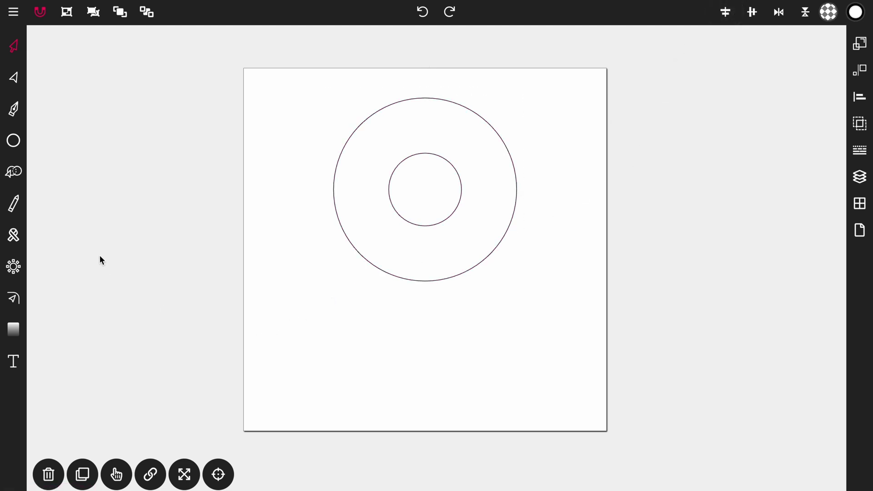
# - Draw a vertical line spanning nearly the artboard's height and move it tangent to the large circle's left edge
pyautogui.click(14, 142)
pyautogui.click(16, 145)
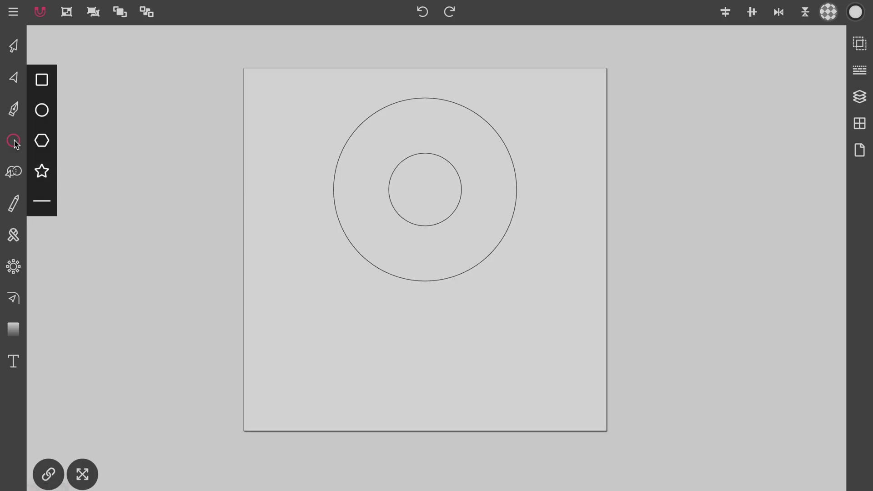
pyautogui.click(42, 204)
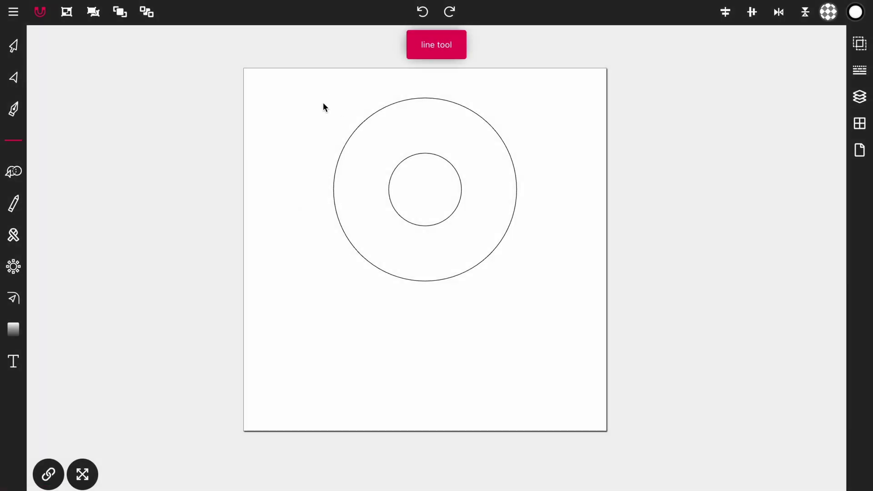
pyautogui.moveTo(321, 95); pyautogui.dragTo(324, 427)
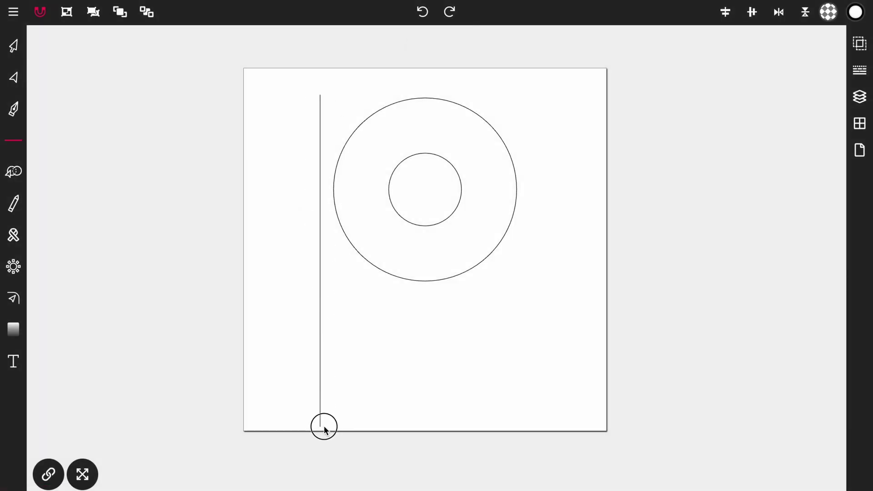
pyautogui.click(18, 52)
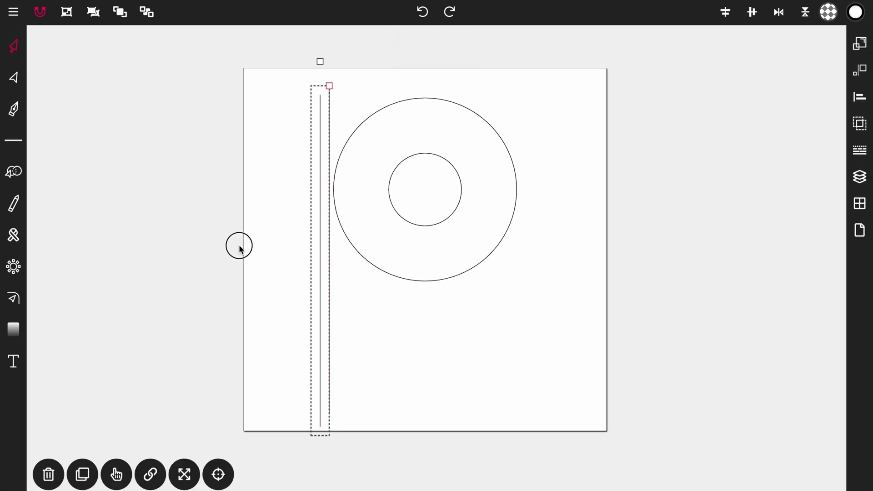
pyautogui.moveTo(241, 248); pyautogui.dragTo(243, 251)
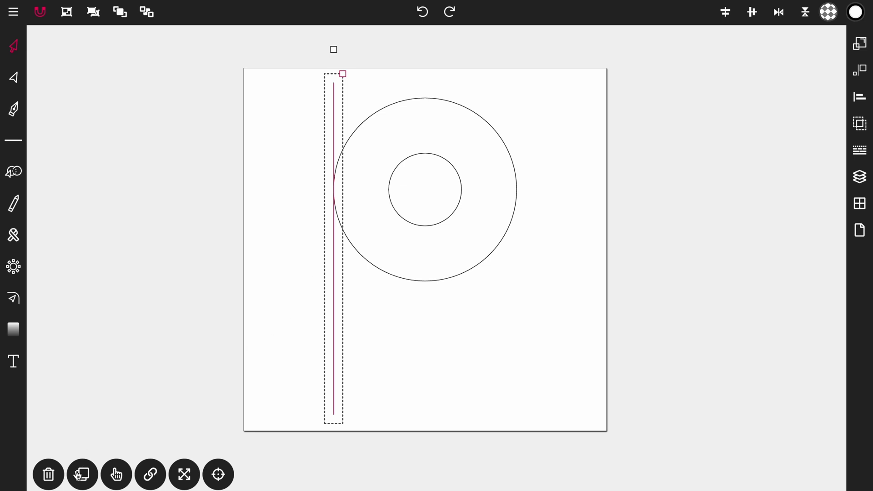
# - Duplicate the vertical line and move the copy tangent to the inner circle's left edge
pyautogui.click(82, 475)
pyautogui.moveTo(173, 242); pyautogui.dragTo(240, 282)
pyautogui.click(573, 365)
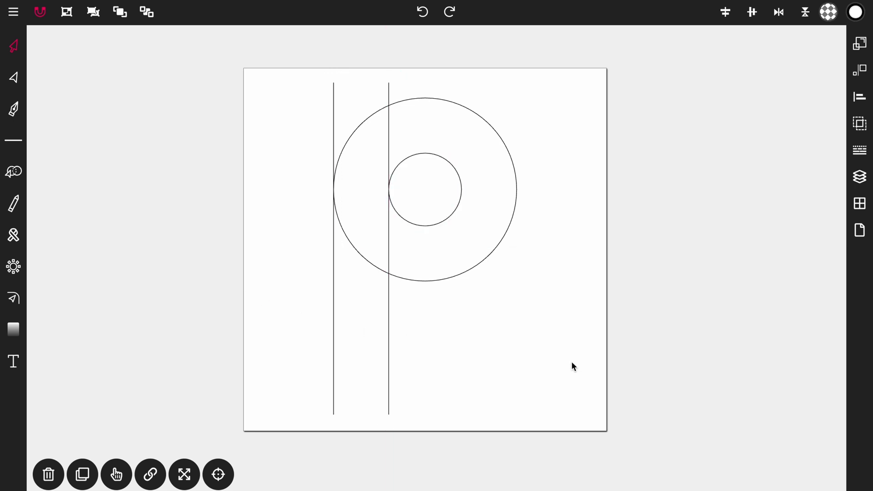
# - Duplicate the inner circle and move the copy to the lower end of the two vertical lines
pyautogui.click(444, 160)
pyautogui.click(82, 474)
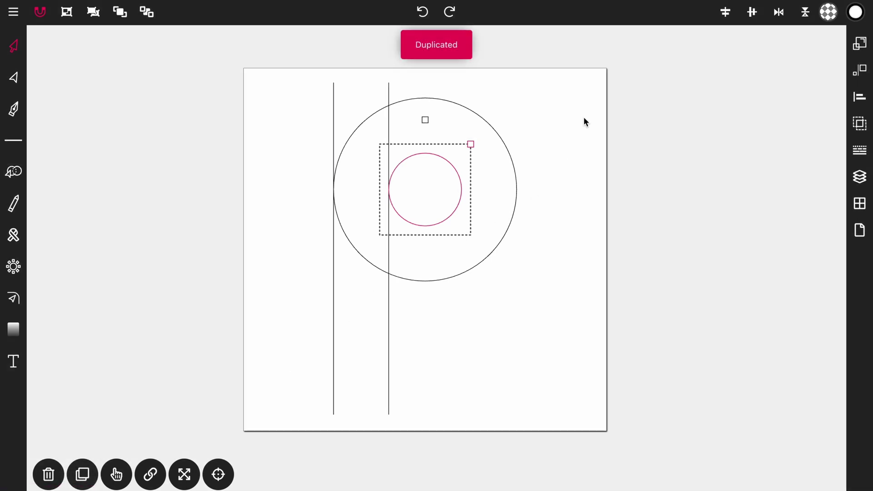
pyautogui.moveTo(579, 148); pyautogui.dragTo(517, 317)
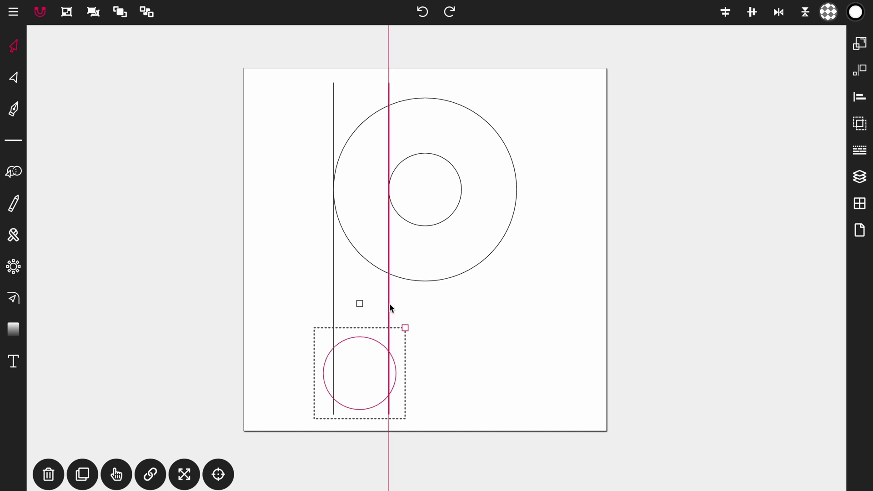
# - Resize the lower circle to 106.41 px wide and high so that it touches both vertical lines
pyautogui.click(406, 328)
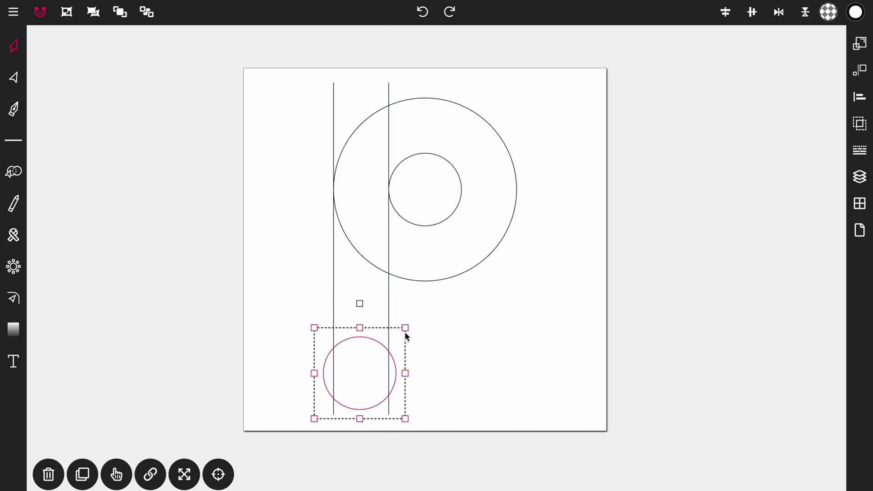
pyautogui.click(406, 328)
pyautogui.moveTo(314, 374); pyautogui.dragTo(325, 373)
pyautogui.click(401, 371)
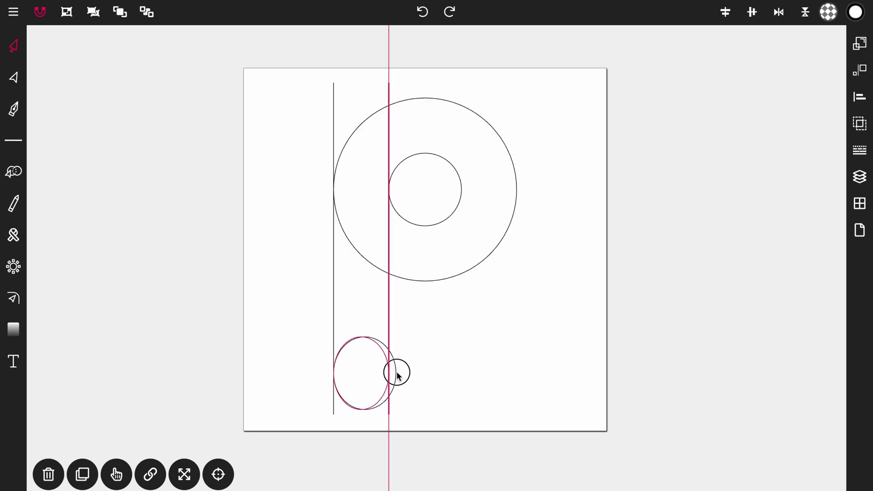
pyautogui.moveTo(397, 373); pyautogui.dragTo(396, 373)
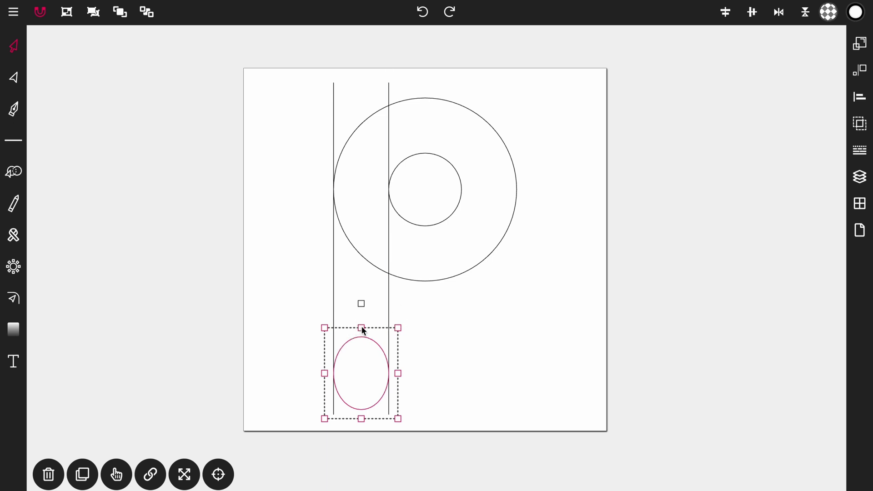
pyautogui.moveTo(363, 331); pyautogui.dragTo(358, 344)
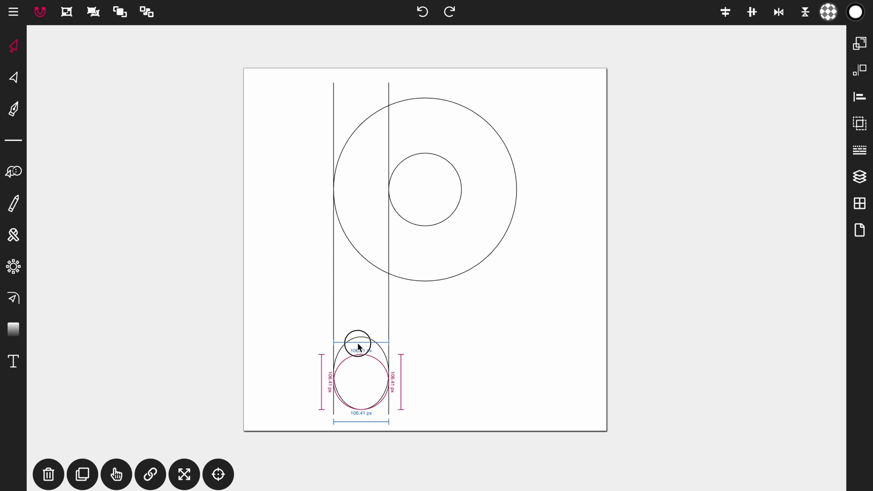
pyautogui.moveTo(358, 344); pyautogui.dragTo(358, 345)
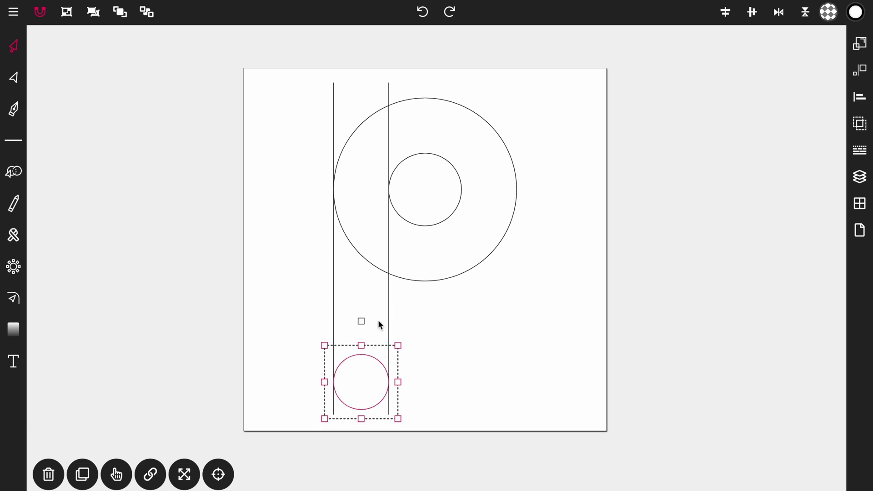
pyautogui.click(419, 291)
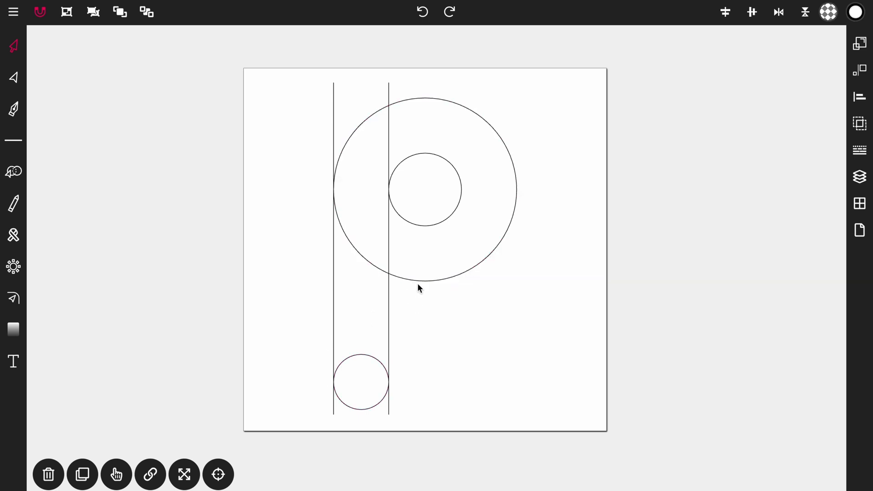
# - Duplicate the inner circle and fit the copy as a smaller circle between the inner circle's lower edge and the large circle's lower edge
pyautogui.click(427, 226)
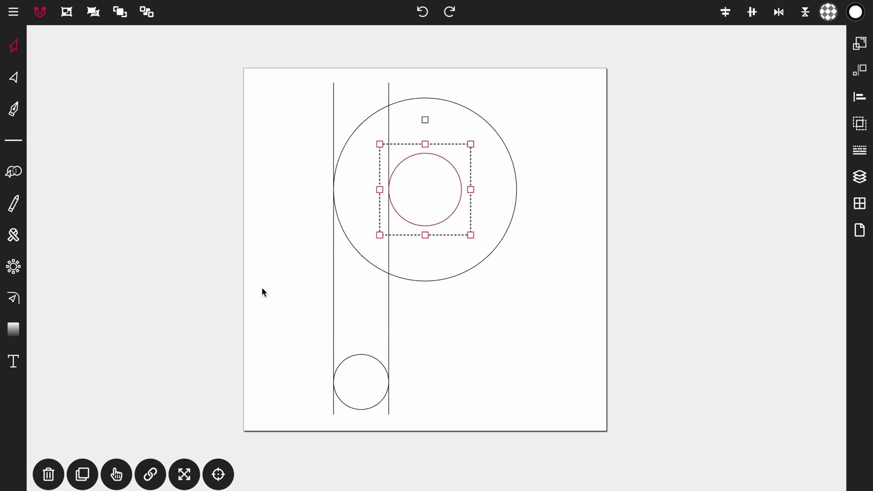
pyautogui.click(82, 468)
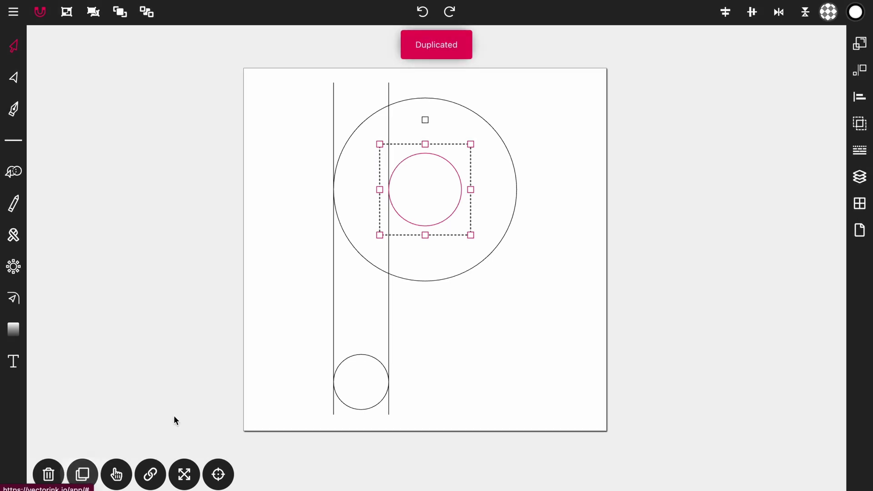
pyautogui.moveTo(560, 168); pyautogui.dragTo(562, 228)
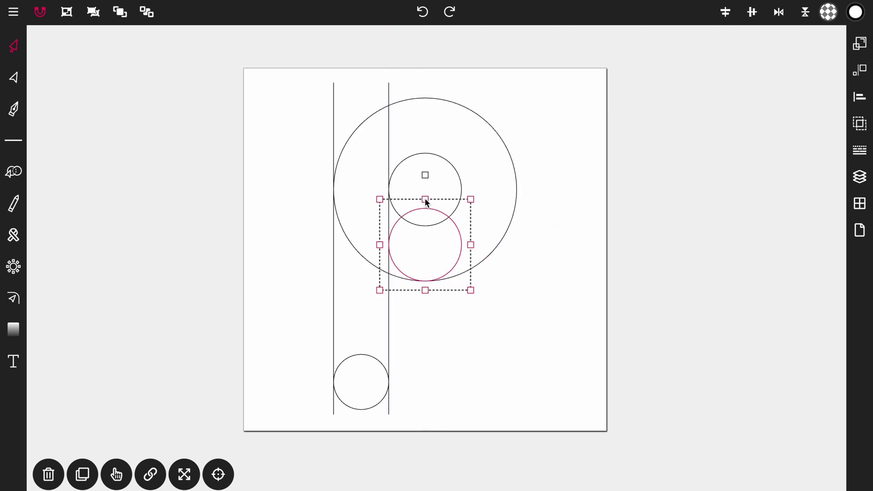
pyautogui.moveTo(426, 200); pyautogui.dragTo(428, 215)
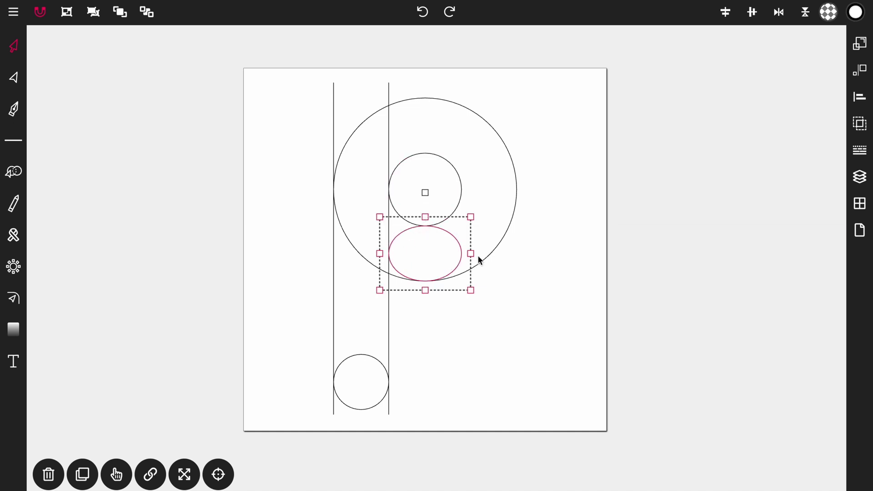
pyautogui.moveTo(473, 254); pyautogui.dragTo(431, 256)
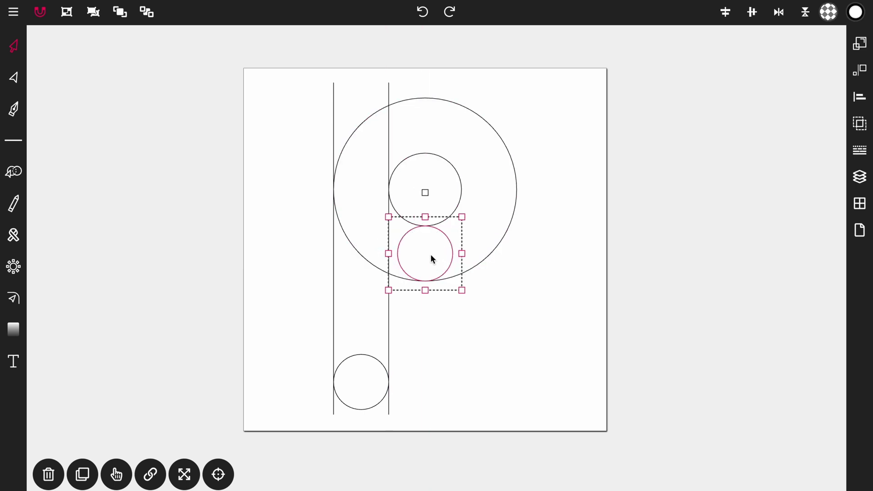
pyautogui.click(467, 371)
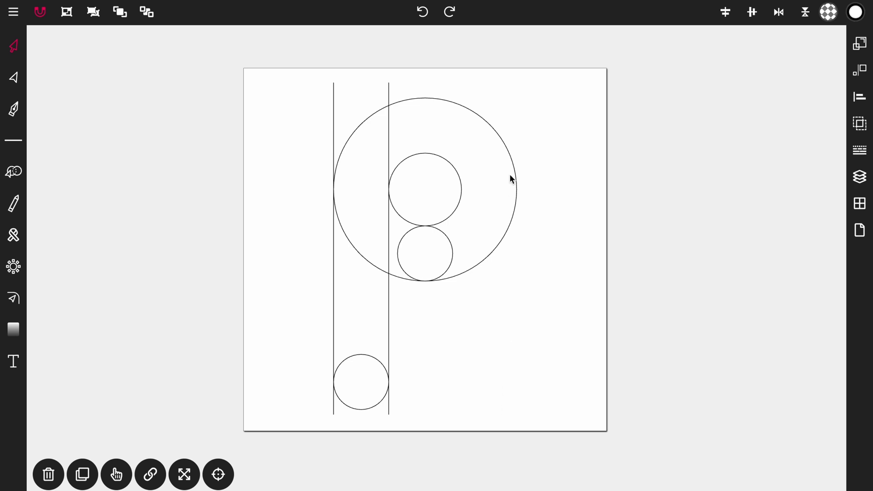
# - Duplicate the large circle and move the copy horizontally until it is tangent to the inner vertical line
pyautogui.click(445, 99)
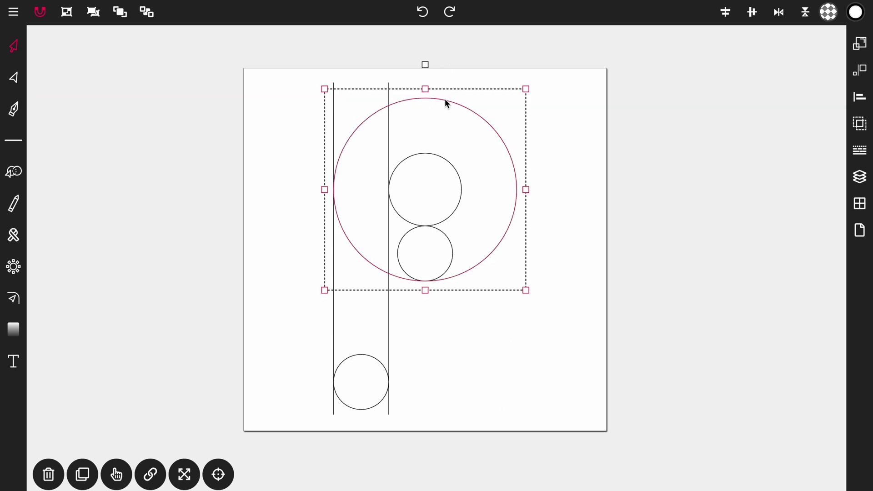
pyautogui.click(84, 486)
pyautogui.moveTo(174, 213); pyautogui.dragTo(231, 217)
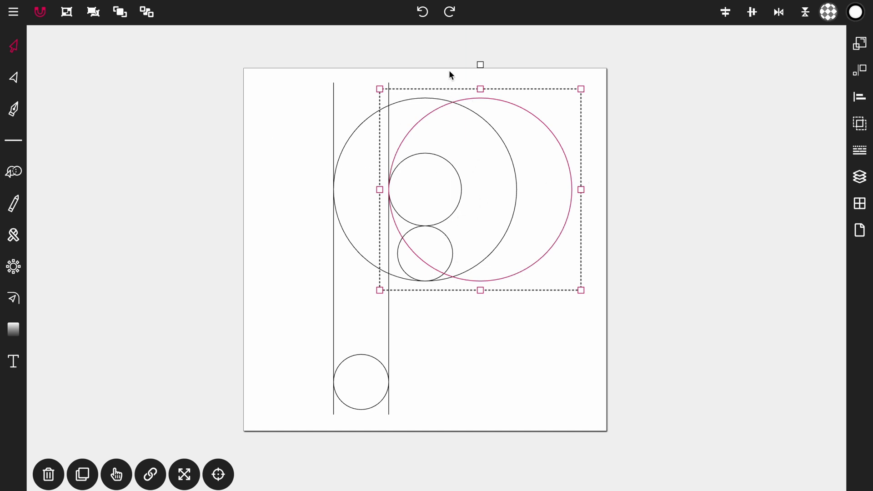
# - Duplicate the shifted large circle and centre the copy horizontally on the inner circle, with both circles' upper edges touching
pyautogui.click(88, 475)
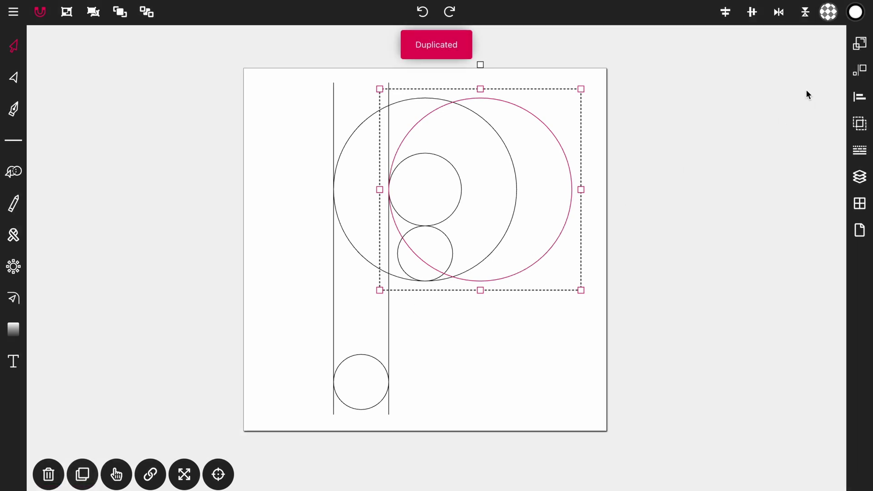
pyautogui.moveTo(636, 185)
pyautogui.mouseDown()
pyautogui.moveTo(622, 222)
pyautogui.moveTo(626, 201)
pyautogui.moveTo(636, 202)
pyautogui.mouseUp()
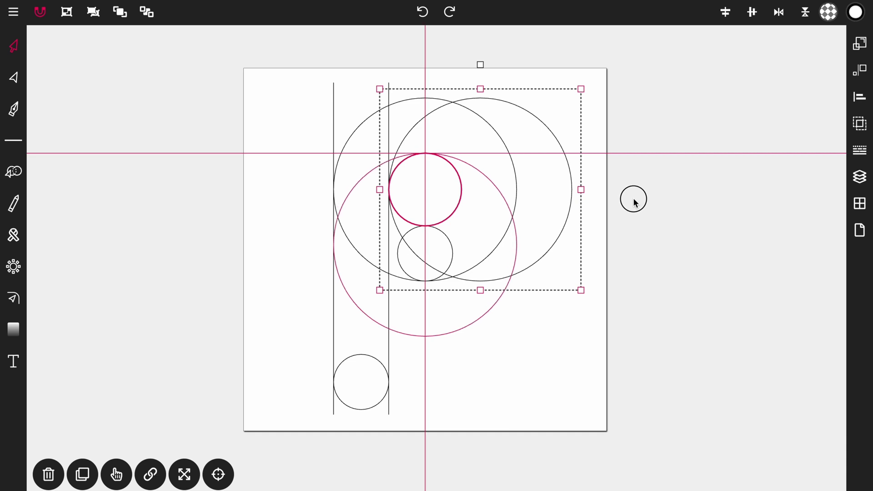
pyautogui.moveTo(636, 203); pyautogui.dragTo(635, 203)
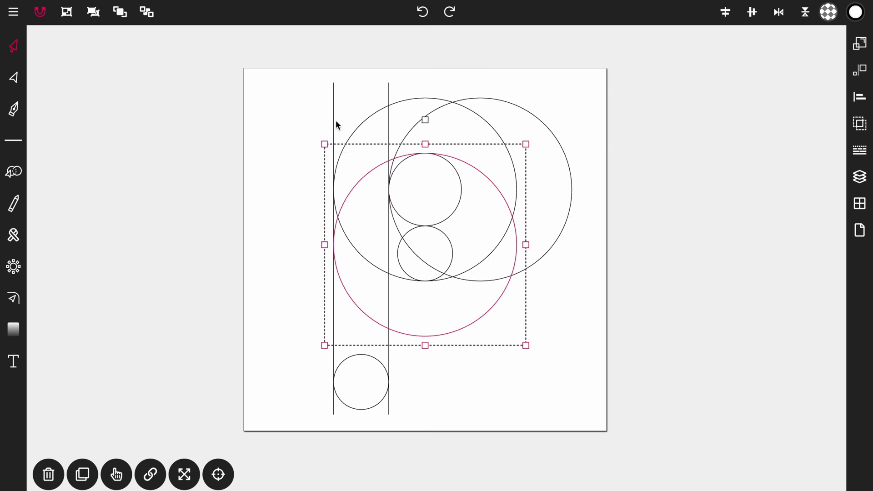
pyautogui.click(612, 243)
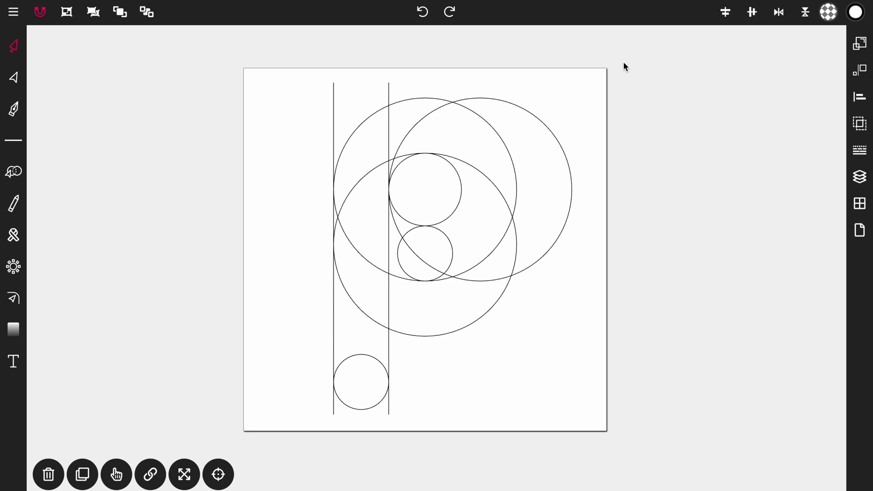
# - Load the library's blue, turquoise, green and cyan palette as the fill colour swatches
pyautogui.click(830, 15)
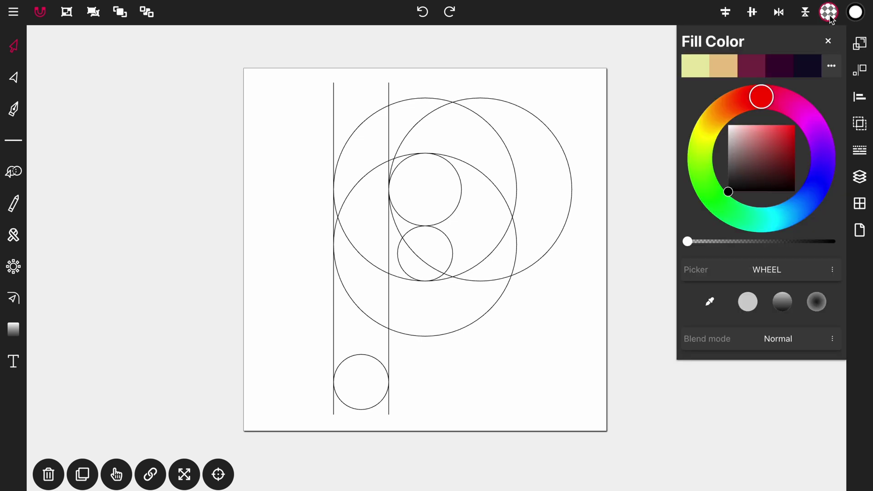
pyautogui.click(833, 67)
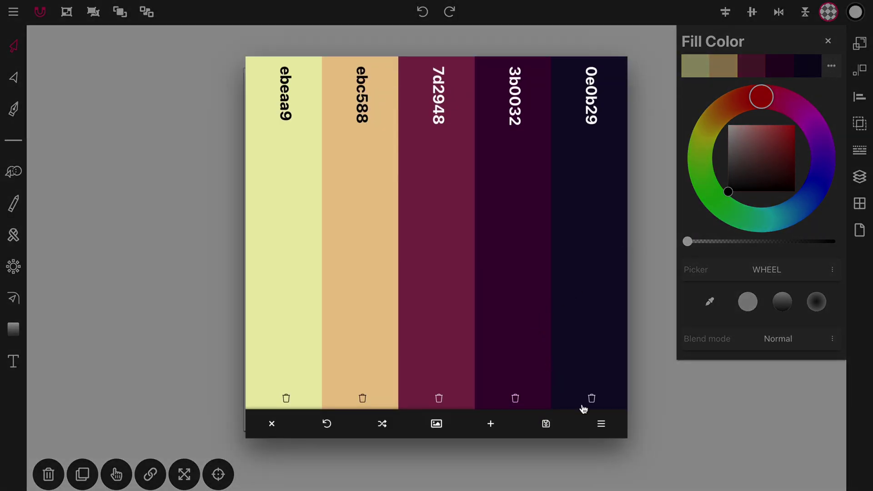
pyautogui.click(388, 426)
pyautogui.click(392, 428)
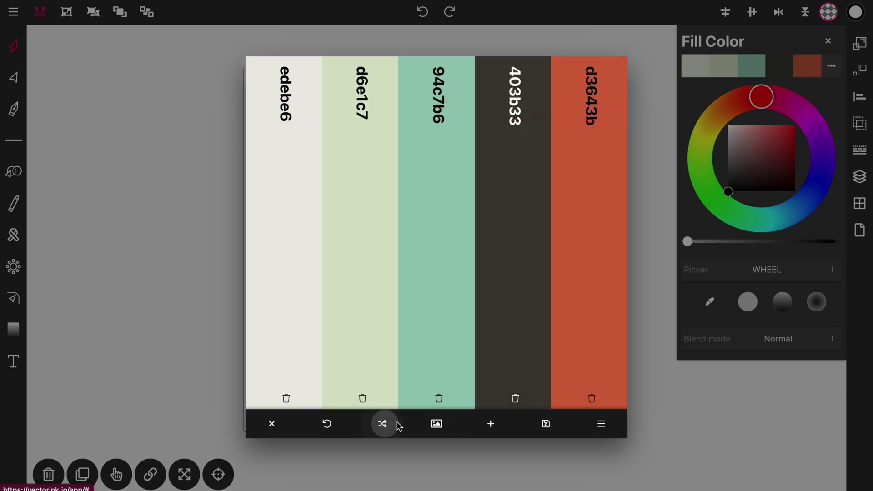
pyautogui.click(596, 425)
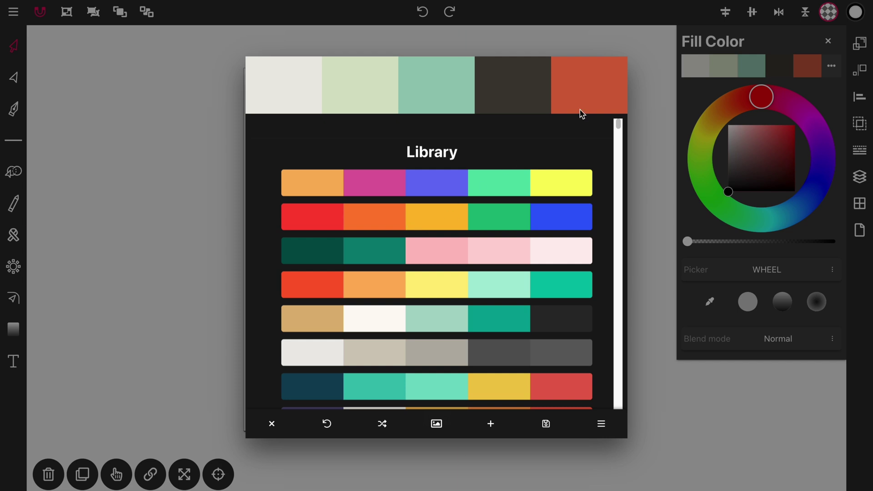
pyautogui.moveTo(618, 129)
pyautogui.mouseDown()
pyautogui.moveTo(615, 167)
pyautogui.moveTo(620, 97)
pyautogui.moveTo(621, 142)
pyautogui.moveTo(617, 130)
pyautogui.mouseUp()
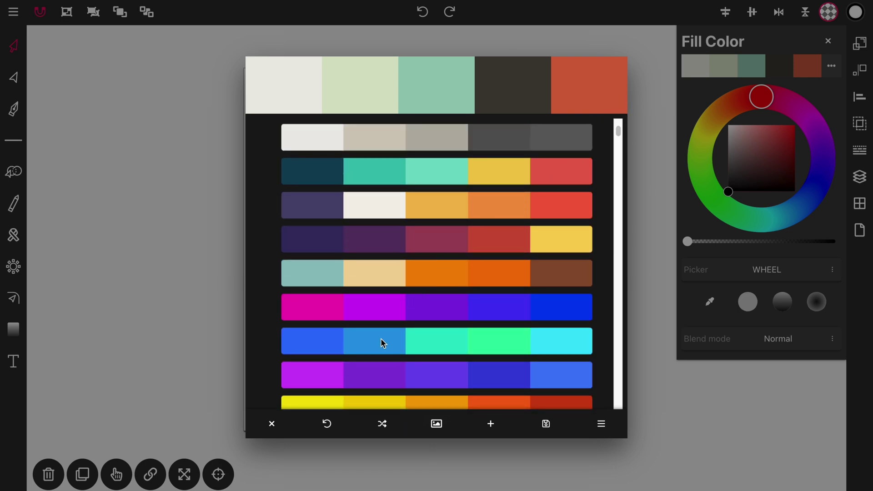
pyautogui.click(572, 348)
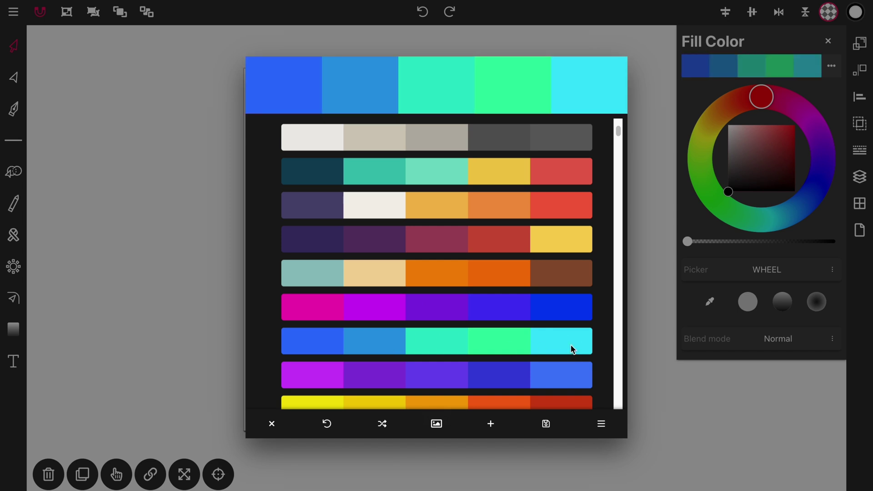
pyautogui.click(641, 294)
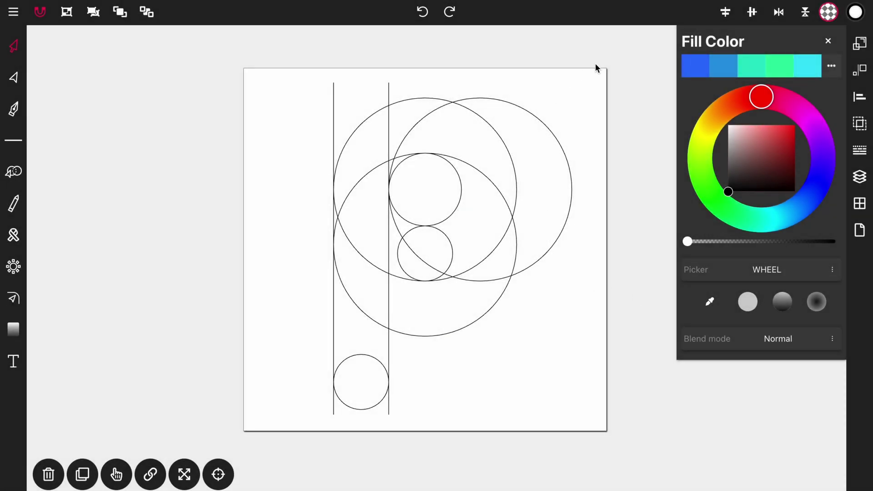
# - Select all the circles and lines and use the shape builder to form the P's curved stem in the palette's second blue
pyautogui.moveTo(620, 50)
pyautogui.mouseDown()
pyautogui.moveTo(259, 267)
pyautogui.moveTo(170, 457)
pyautogui.mouseUp()
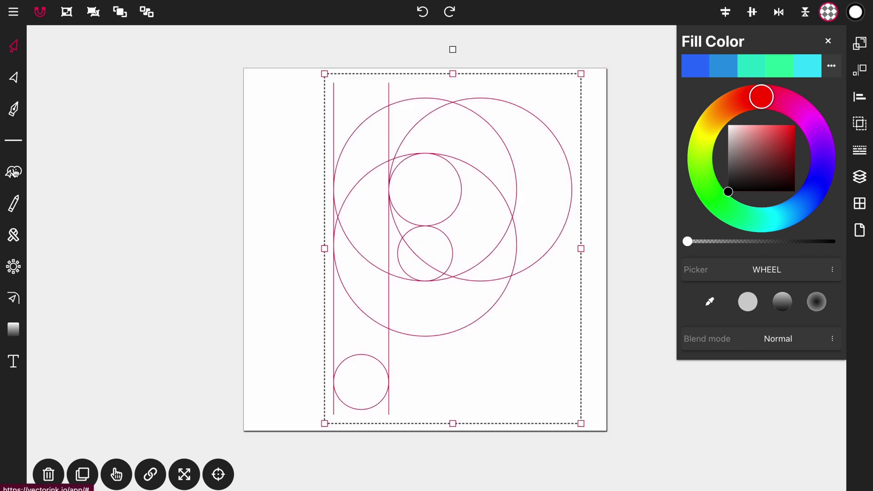
pyautogui.click(14, 172)
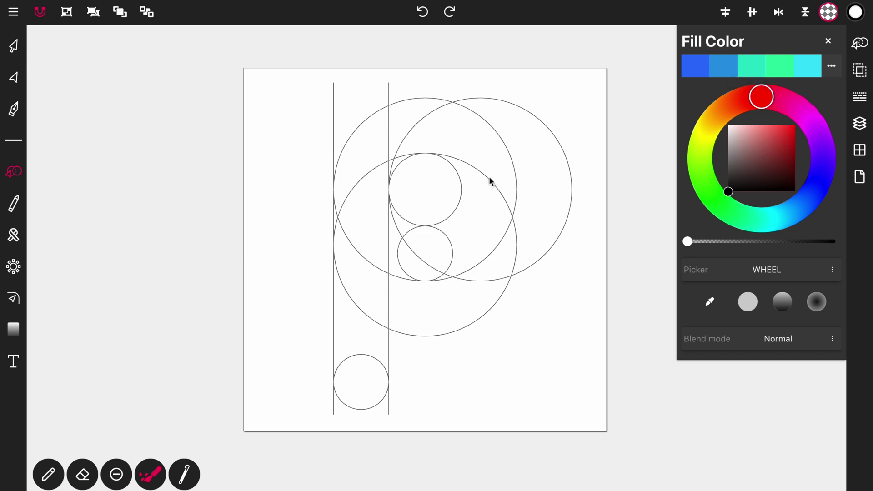
pyautogui.click(724, 66)
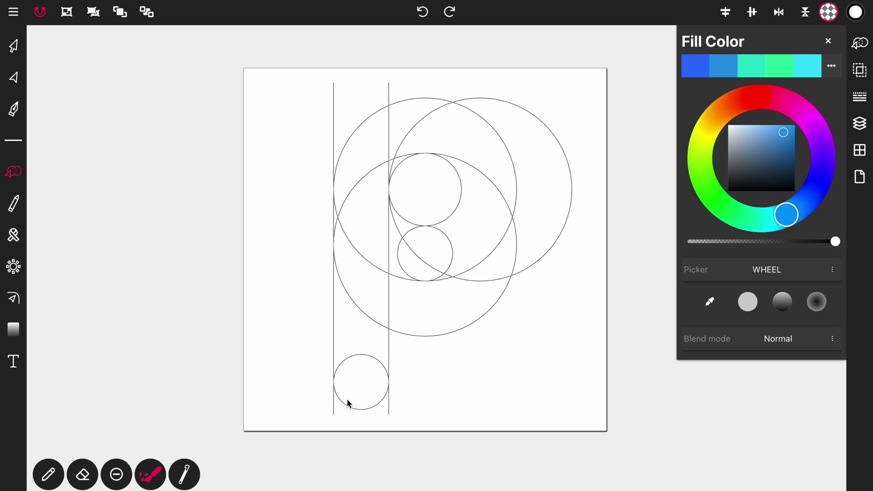
pyautogui.moveTo(353, 395)
pyautogui.mouseDown()
pyautogui.moveTo(356, 284)
pyautogui.moveTo(357, 306)
pyautogui.moveTo(341, 219)
pyautogui.moveTo(367, 124)
pyautogui.moveTo(364, 267)
pyautogui.moveTo(386, 130)
pyautogui.moveTo(378, 170)
pyautogui.mouseUp()
pyautogui.click(82, 473)
pyautogui.moveTo(381, 95)
pyautogui.mouseDown()
pyautogui.moveTo(384, 86)
pyautogui.moveTo(301, 119)
pyautogui.moveTo(292, 149)
pyautogui.mouseUp()
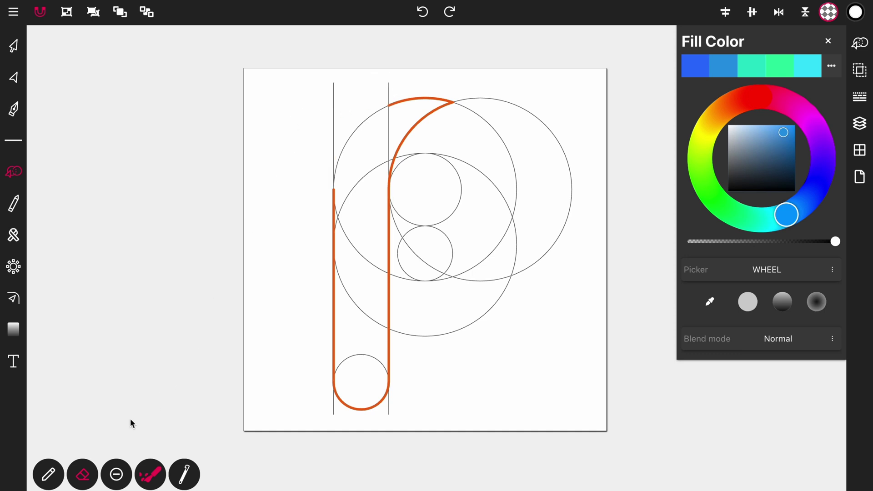
pyautogui.click(48, 473)
pyautogui.moveTo(379, 137)
pyautogui.mouseDown()
pyautogui.moveTo(368, 119)
pyautogui.moveTo(364, 130)
pyautogui.mouseUp()
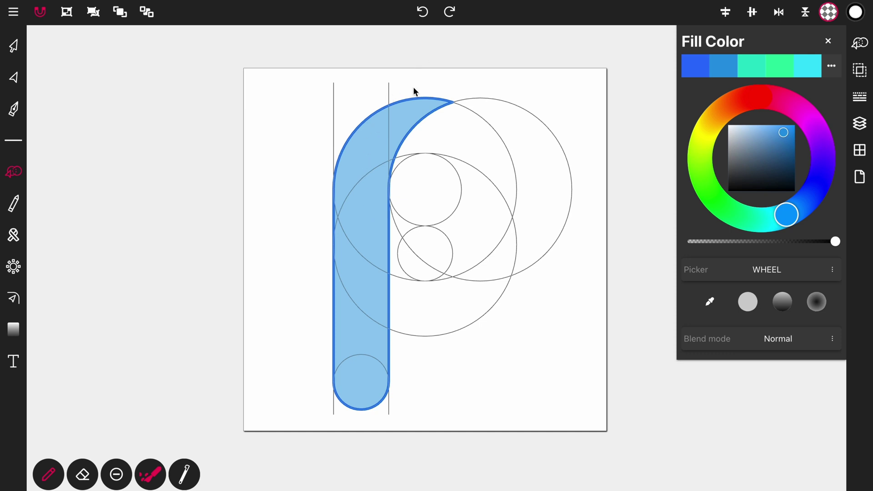
# - Build a separate crescent for the P's bowl, bounded by the stem's inner arc, the original large circle, the inner circle and the lower large circle
pyautogui.click(49, 474)
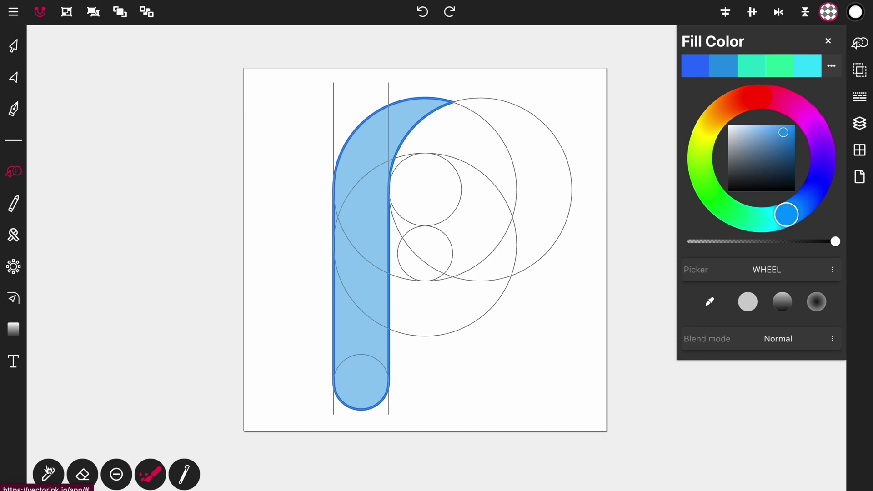
pyautogui.click(49, 474)
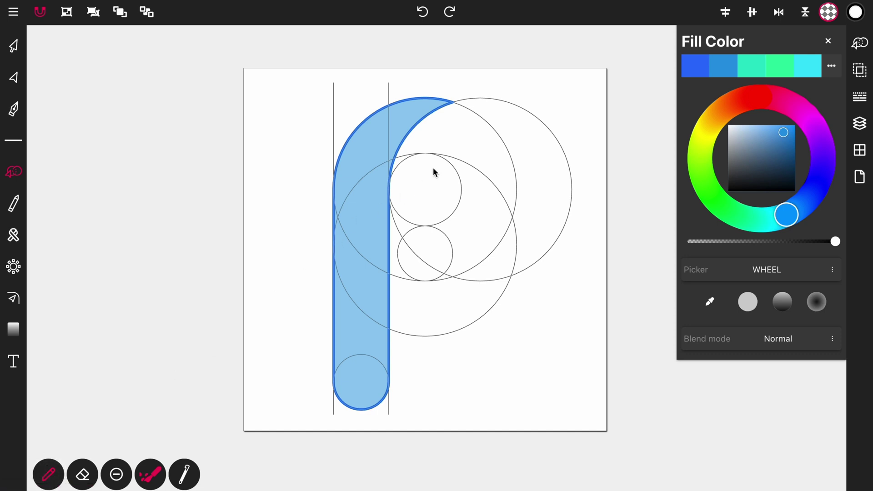
pyautogui.click(147, 476)
pyautogui.moveTo(403, 168); pyautogui.dragTo(395, 165)
pyautogui.click(81, 476)
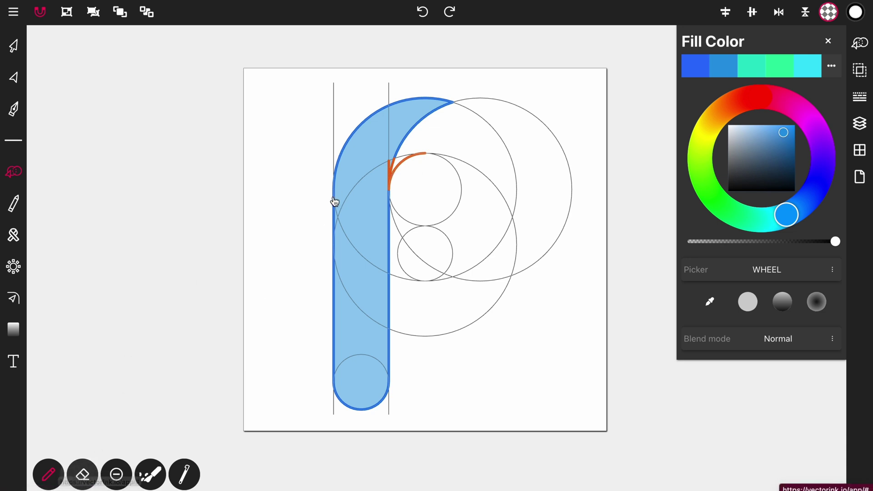
pyautogui.click(82, 474)
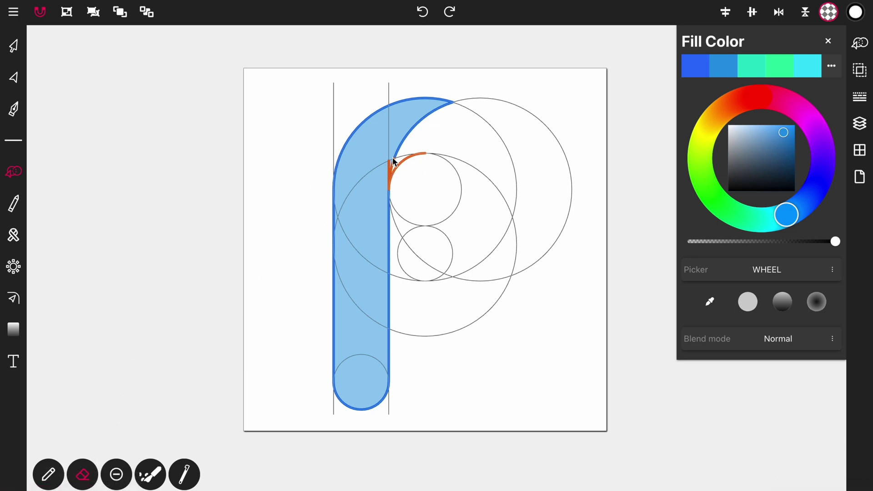
pyautogui.moveTo(387, 161); pyautogui.dragTo(390, 163)
pyautogui.click(42, 471)
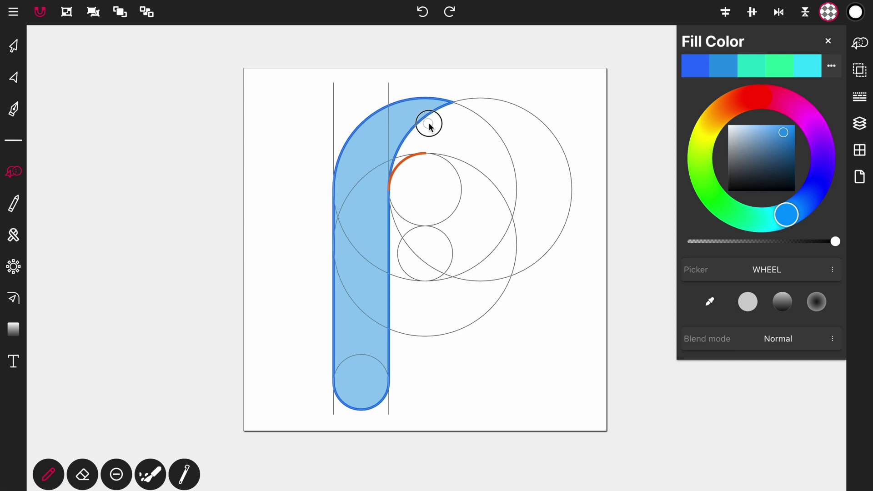
pyautogui.moveTo(430, 126); pyautogui.dragTo(415, 134)
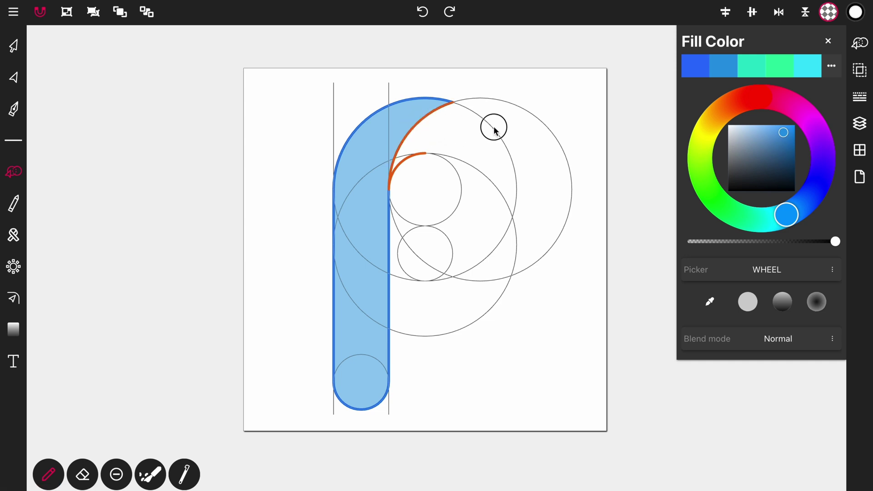
pyautogui.moveTo(494, 128); pyautogui.dragTo(493, 131)
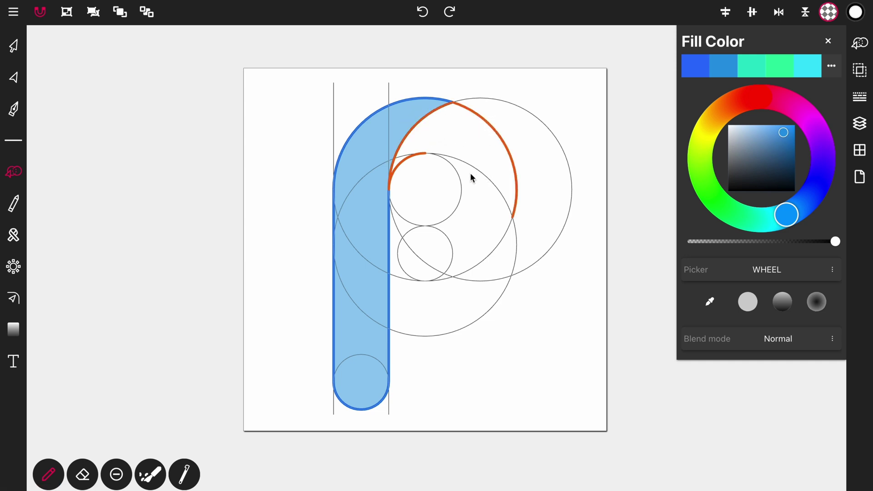
pyautogui.moveTo(475, 172); pyautogui.dragTo(478, 176)
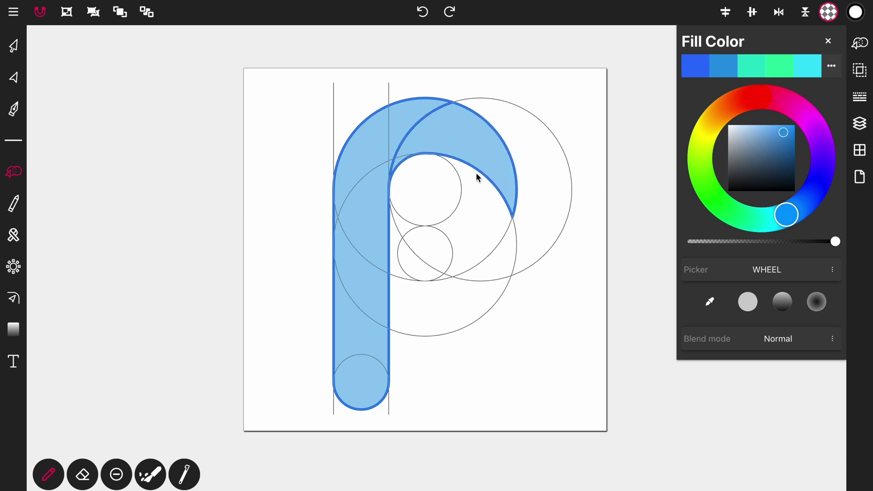
# - Fill the bowl's upper crescent with the palette's turquoise
pyautogui.click(747, 67)
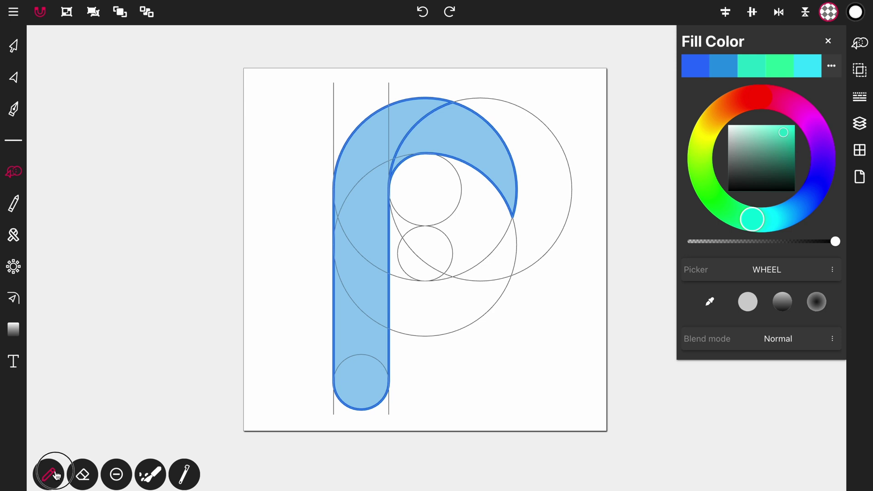
pyautogui.click(151, 474)
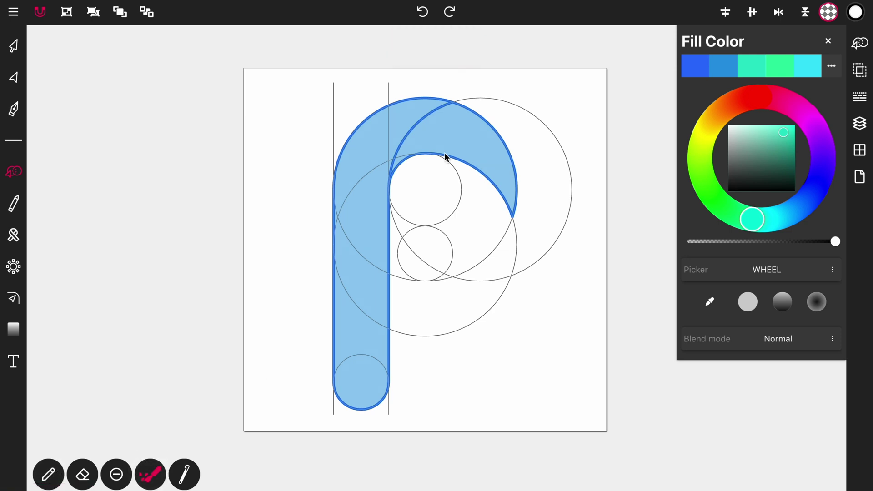
pyautogui.moveTo(438, 154)
pyautogui.mouseDown()
pyautogui.moveTo(437, 136)
pyautogui.moveTo(463, 137)
pyautogui.moveTo(411, 151)
pyautogui.mouseUp()
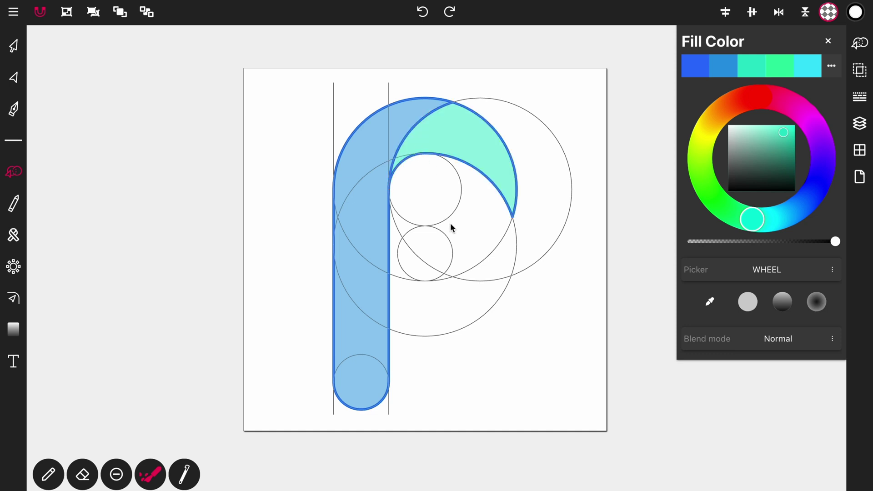
# - Build the bowl's lower hook in the palette's green, bounded by the crescent, the large circle's outer arc and the two small inner circles
pyautogui.click(781, 65)
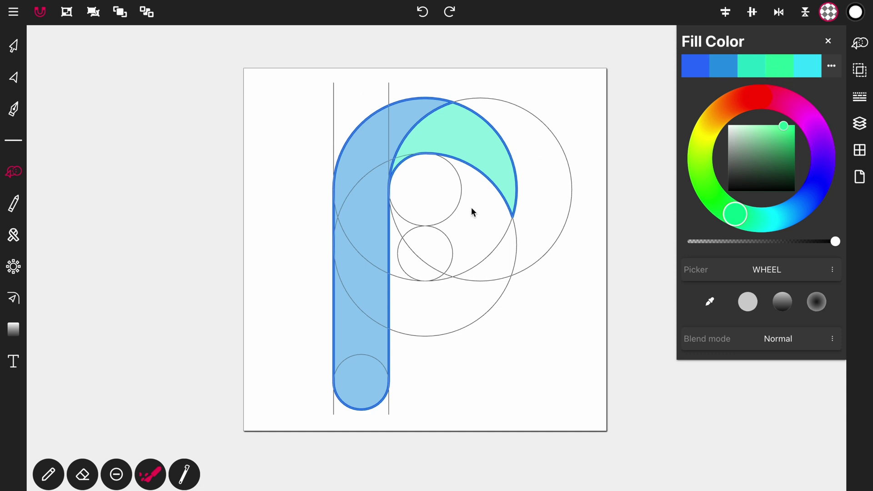
pyautogui.moveTo(472, 208)
pyautogui.mouseDown()
pyautogui.moveTo(470, 201)
pyautogui.moveTo(477, 232)
pyautogui.moveTo(458, 256)
pyautogui.moveTo(415, 258)
pyautogui.moveTo(439, 273)
pyautogui.moveTo(468, 240)
pyautogui.moveTo(433, 279)
pyautogui.mouseUp()
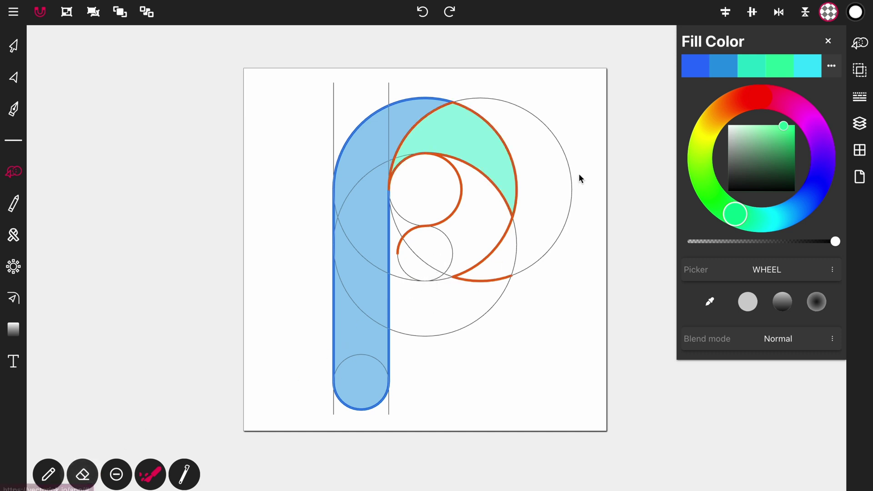
pyautogui.moveTo(492, 288); pyautogui.dragTo(494, 294)
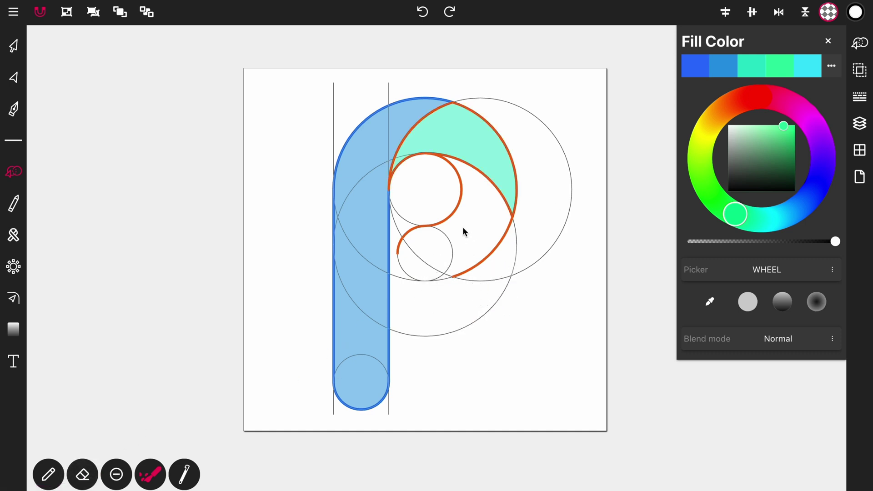
pyautogui.click(49, 475)
pyautogui.click(445, 282)
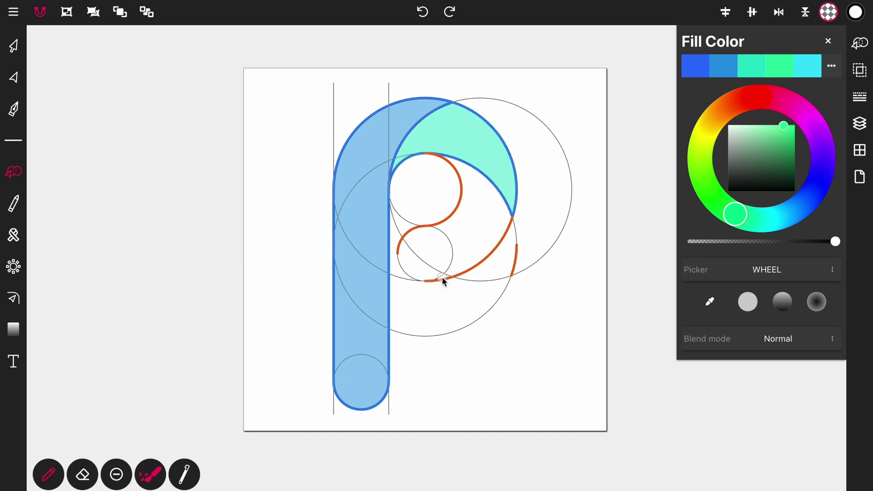
pyautogui.moveTo(408, 272); pyautogui.dragTo(399, 269)
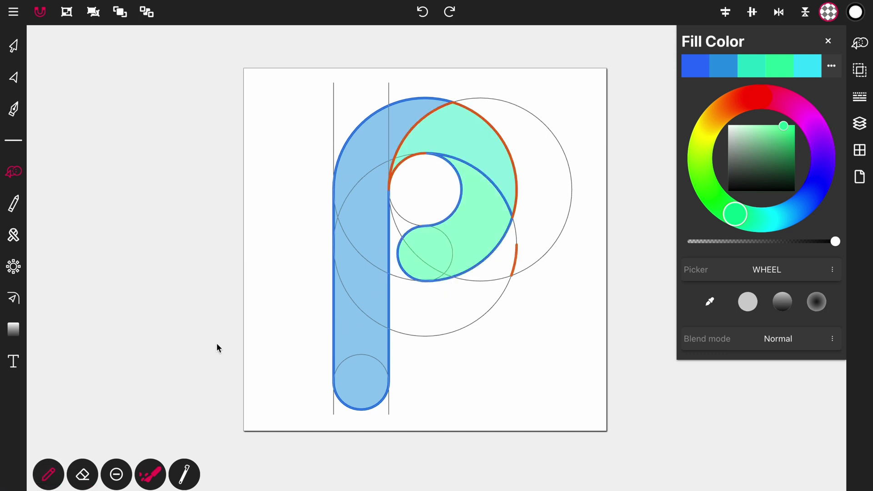
# - Erase the stray arc segment beside the bowl's outer edge and finish the shape build, leaving only the coloured P regions
pyautogui.click(81, 475)
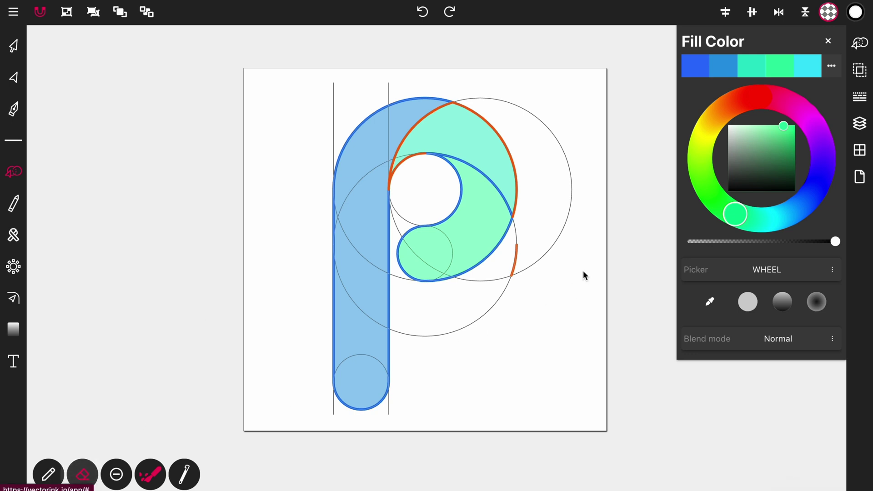
pyautogui.moveTo(530, 260); pyautogui.dragTo(508, 261)
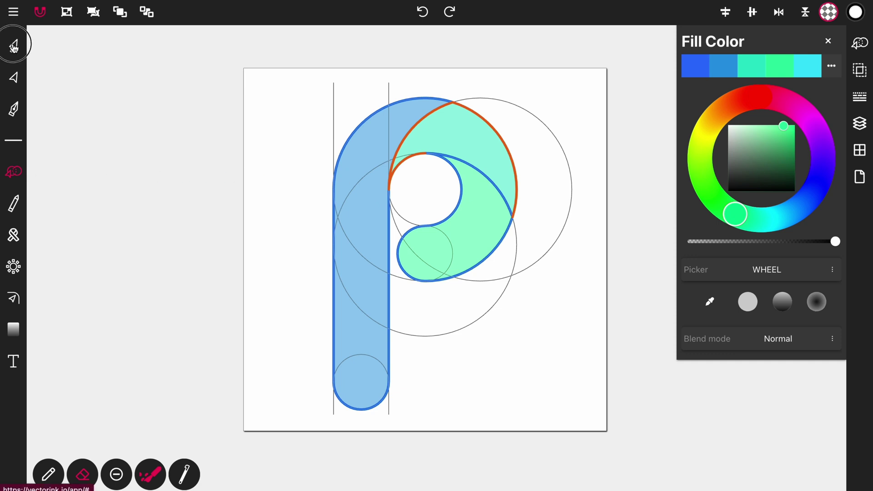
pyautogui.click(14, 47)
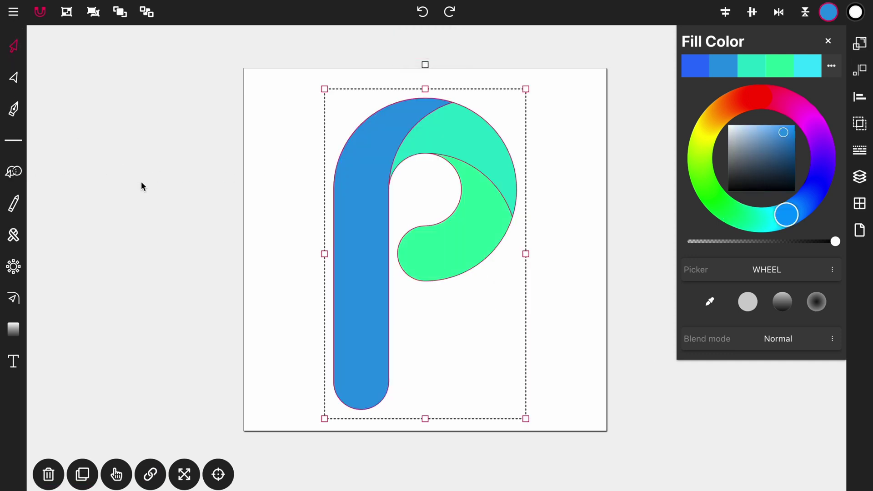
pyautogui.click(124, 203)
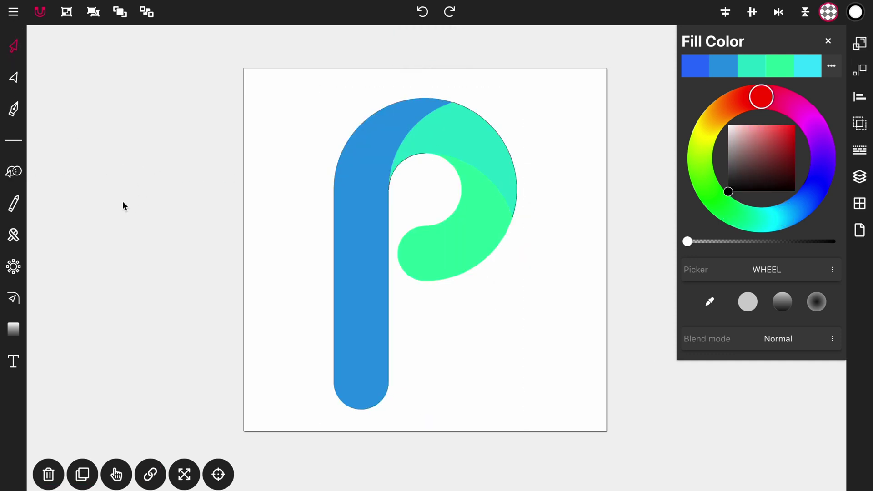
# - Delete the leftover unfilled outlines around the turquoise crescent and close the fill colour settings
pyautogui.click(407, 160)
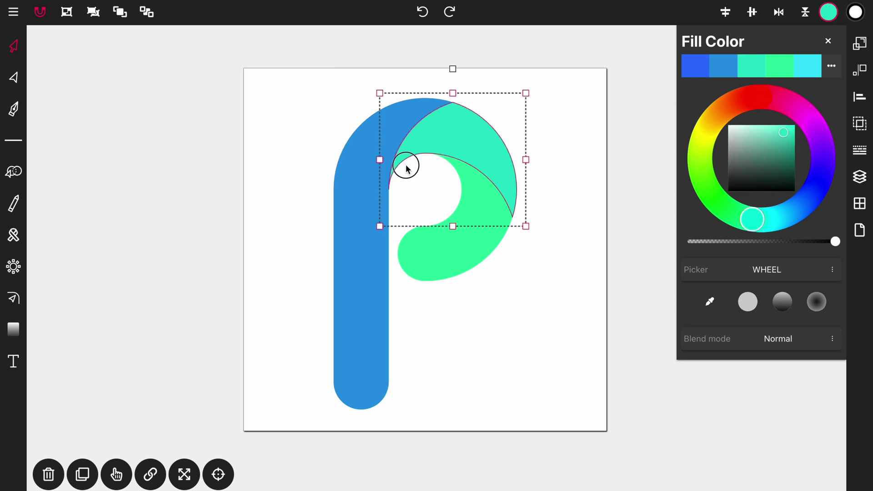
pyautogui.click(405, 174)
pyautogui.moveTo(351, 106); pyautogui.dragTo(579, 246)
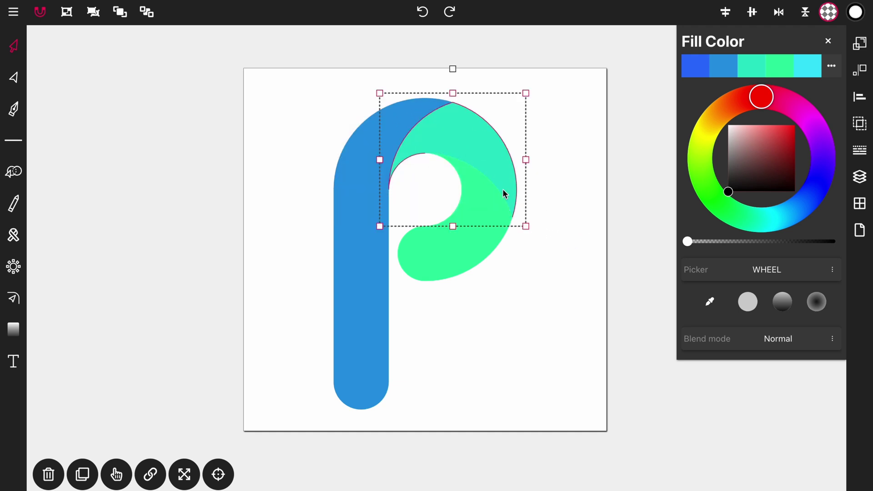
pyautogui.click(50, 449)
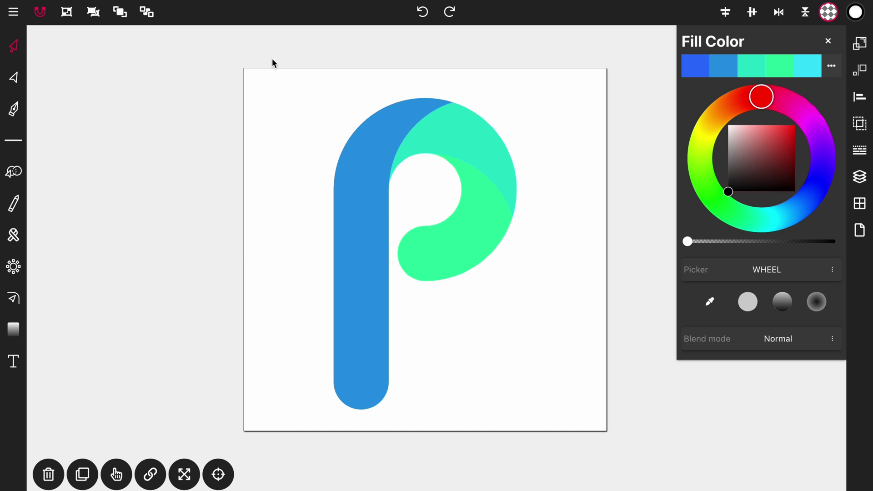
pyautogui.click(829, 41)
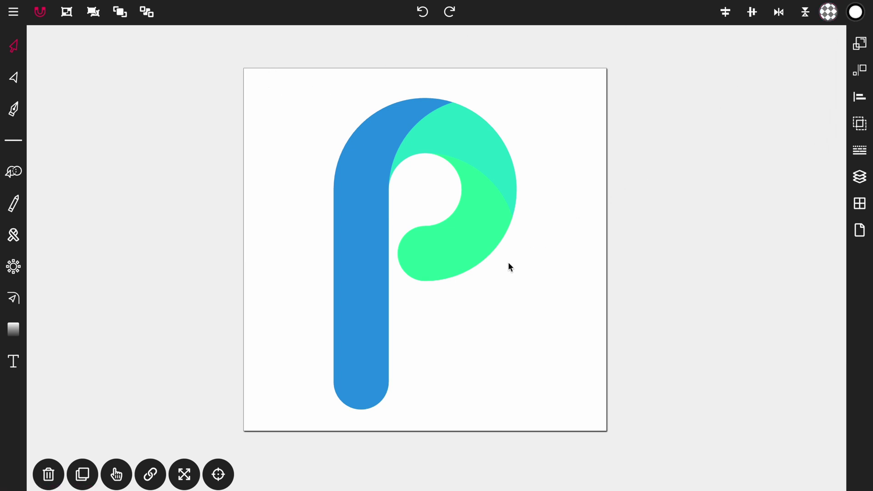